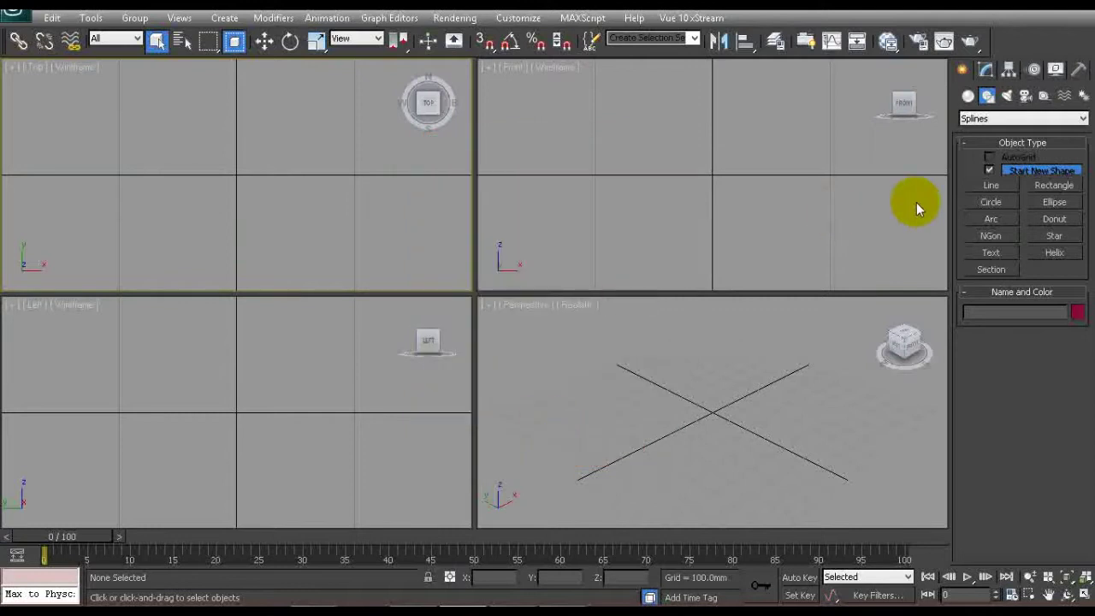
Step: Draw a rectangle spline around the origin in the Top view, about 1381 mm wide
left_click(1054, 185)
mouse_move(154, 106)
left_mouse_down()
mouse_move(265, 213)
mouse_move(319, 245)
left_mouse_up()
right_click(329, 215)
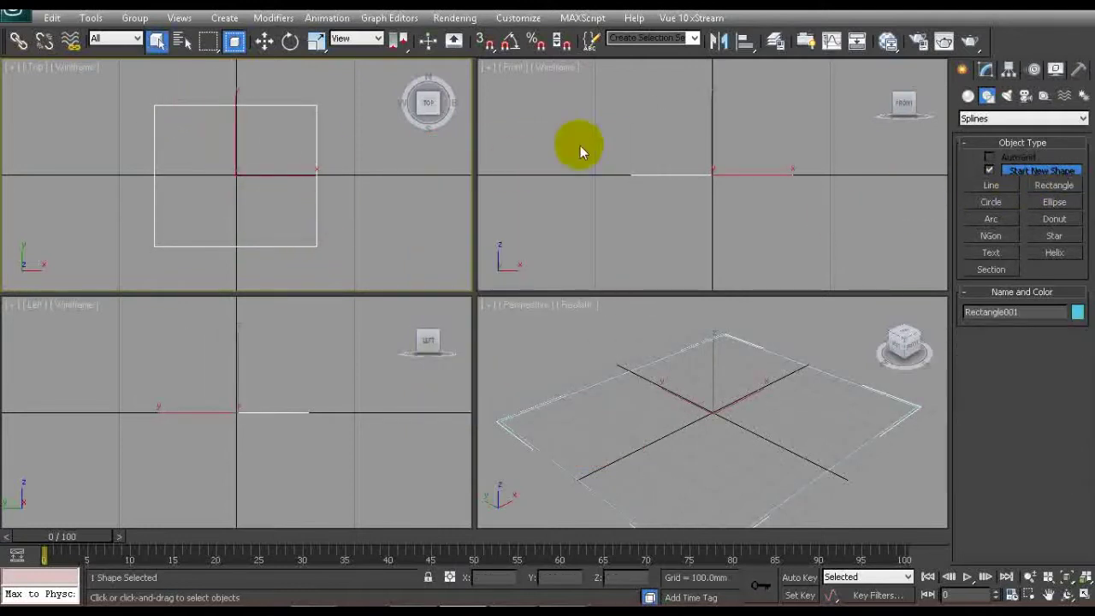
Step: Set the rectangle's length and width to 1500 mm and its corner radius to 50 mm
left_click(986, 70)
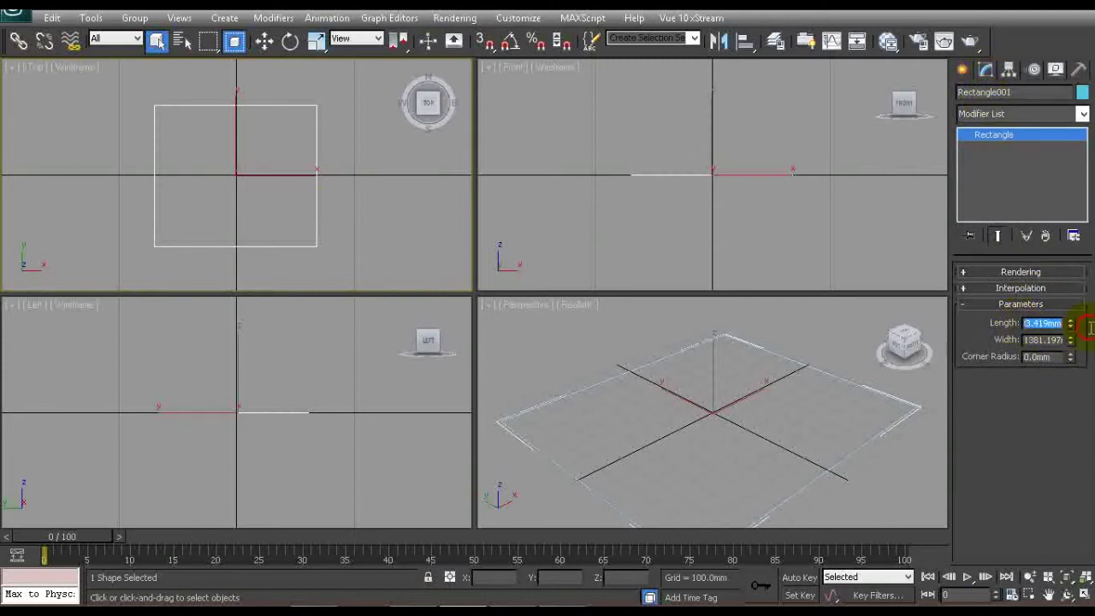
type("1500")
key("Return")
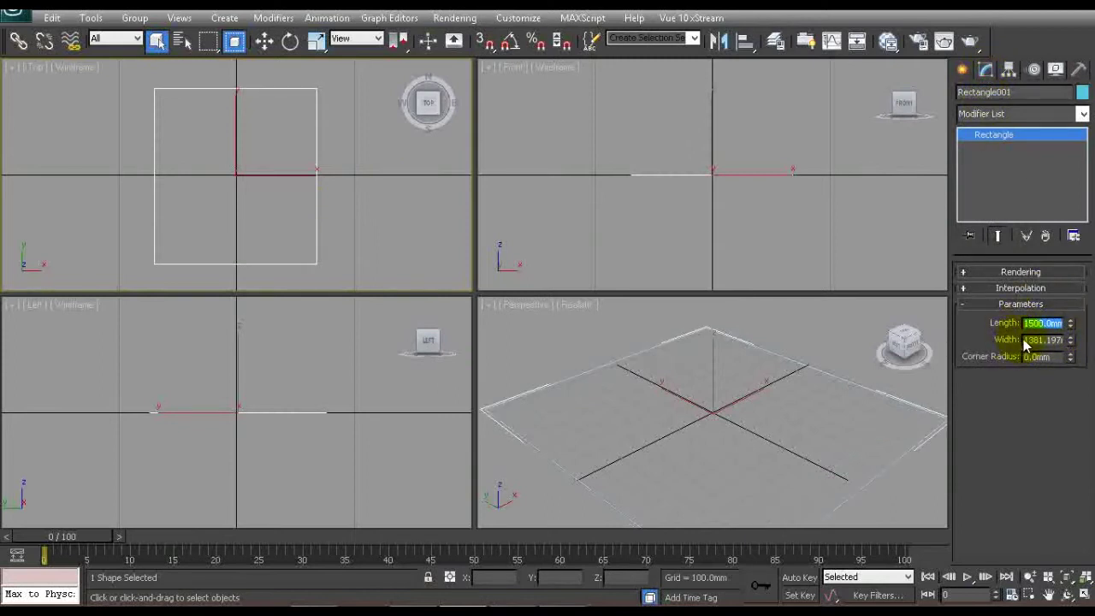
type("1500")
key("Return")
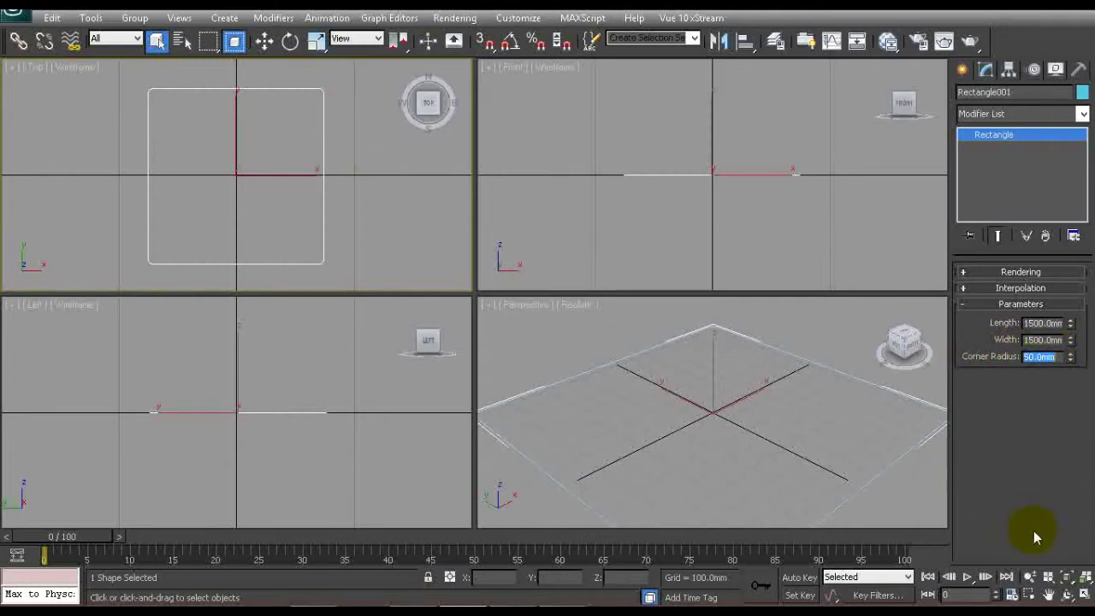
left_click(822, 344)
left_click(962, 70)
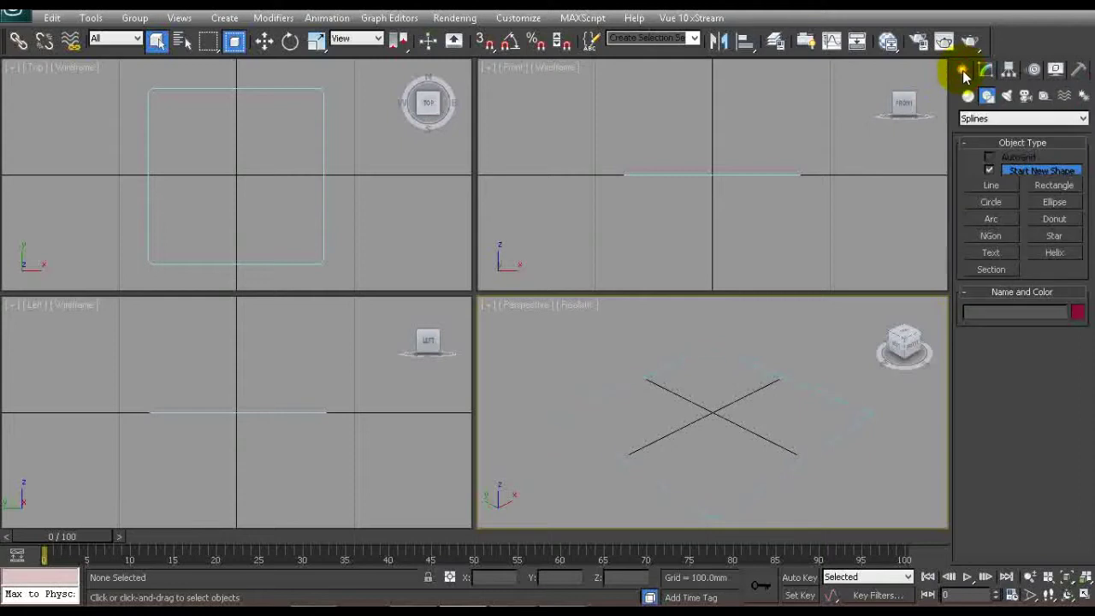
left_click(990, 187)
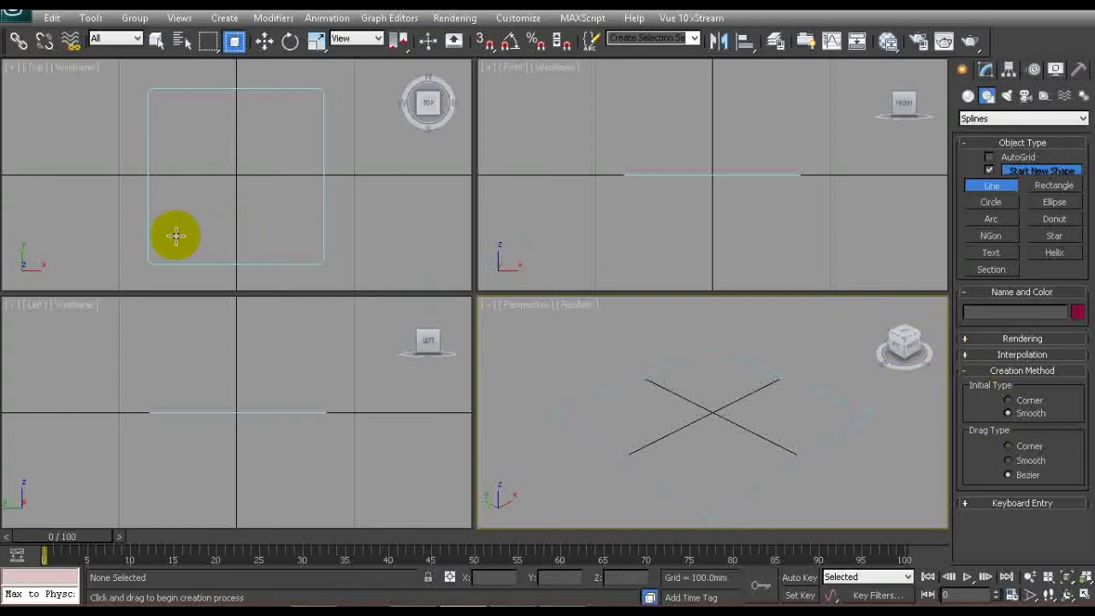
left_click(1085, 595)
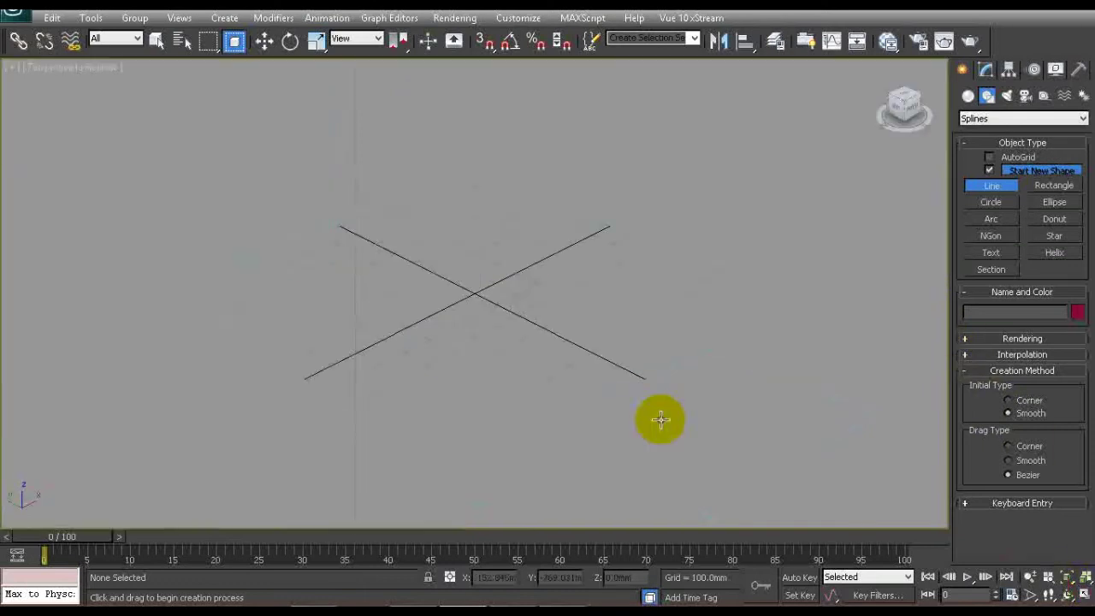
left_click(1085, 595)
right_click(326, 154)
left_click(1085, 594)
left_click(340, 434)
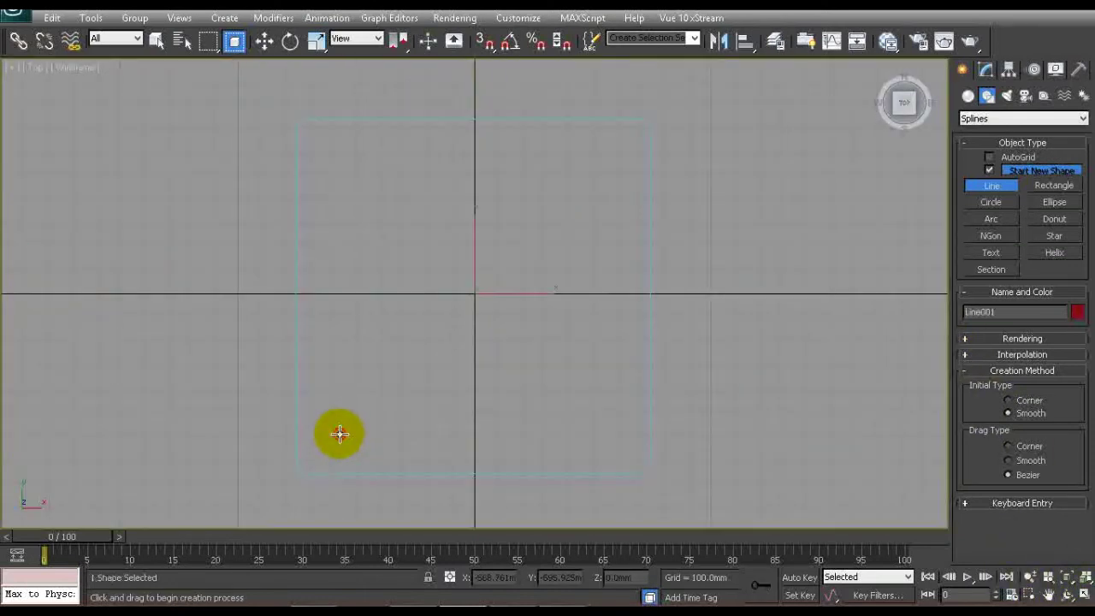
left_click(474, 155)
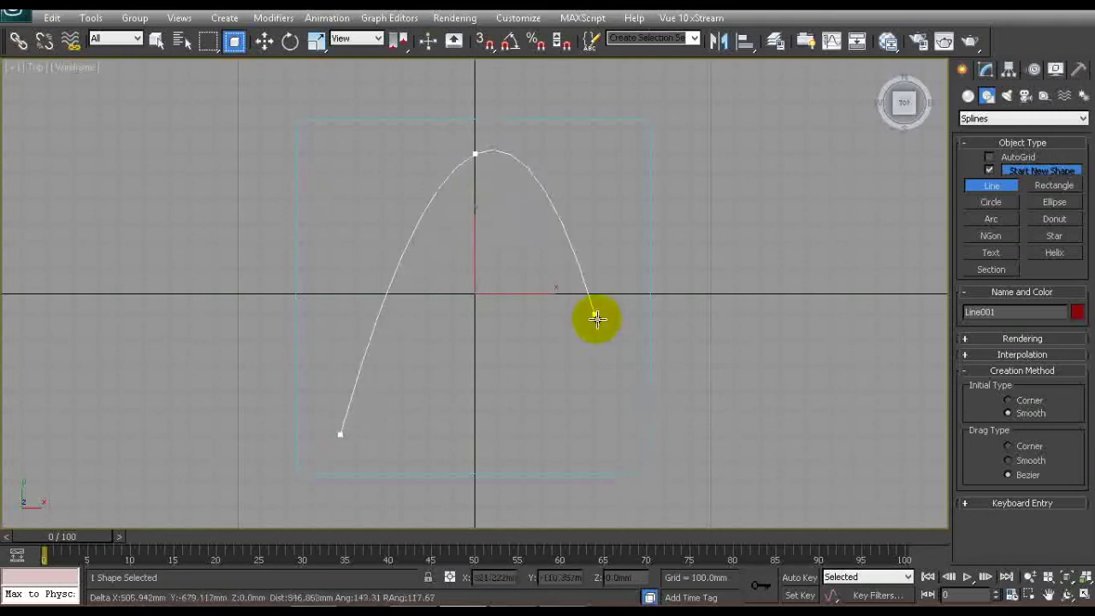
left_click(630, 436)
left_click(340, 434)
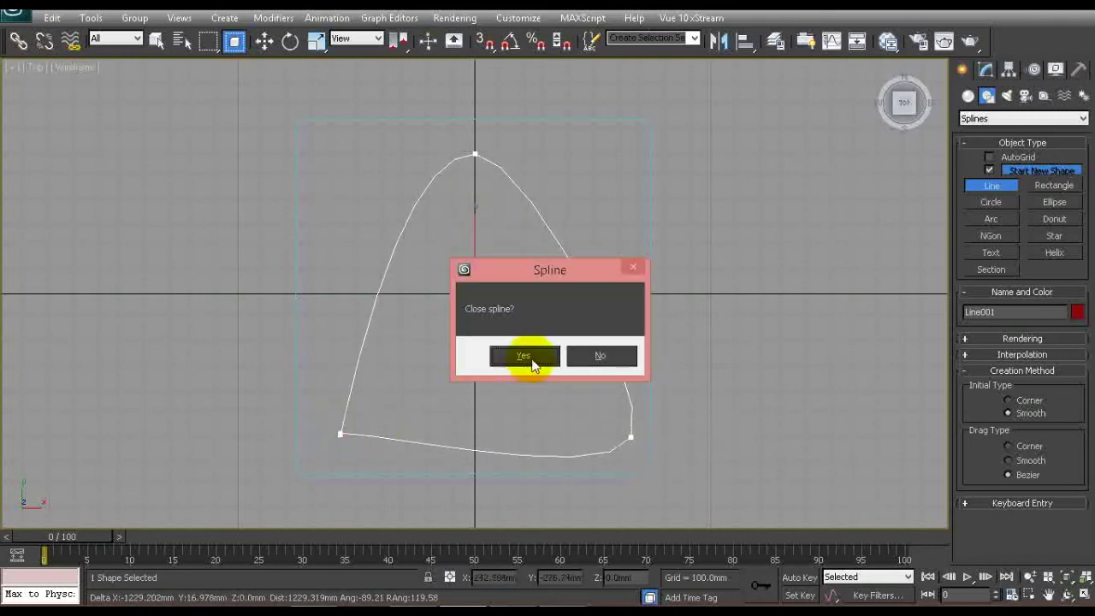
left_click(523, 358)
right_click(664, 327)
key("Delete")
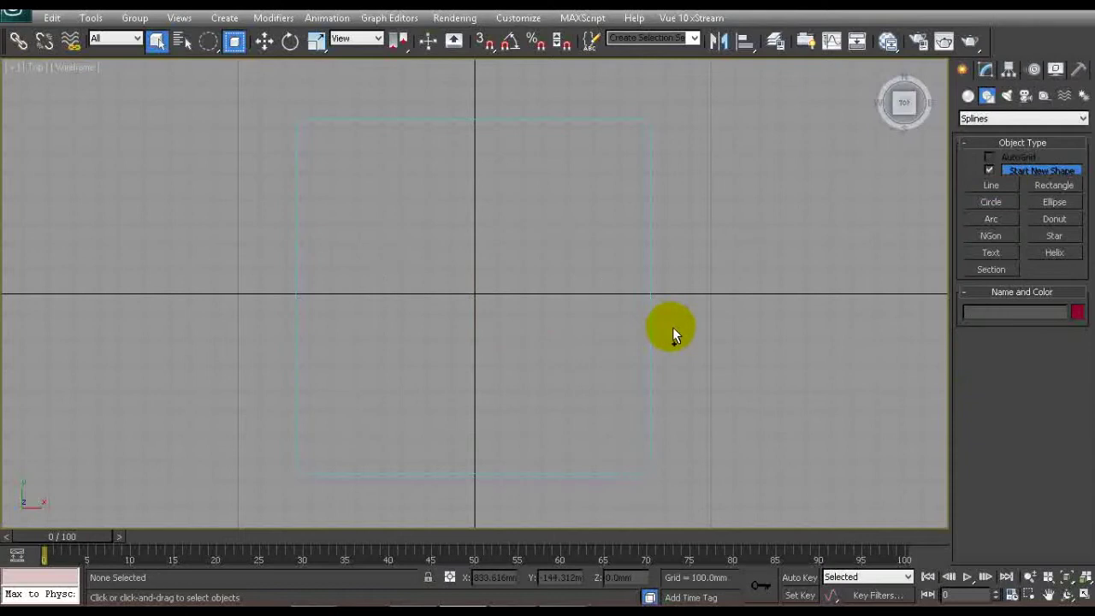
Step: Draw a closed three-vertex triangle inside the rectangle in the Top view using the Line tool with the Corner initial type
key("alt+w")
left_click(992, 186)
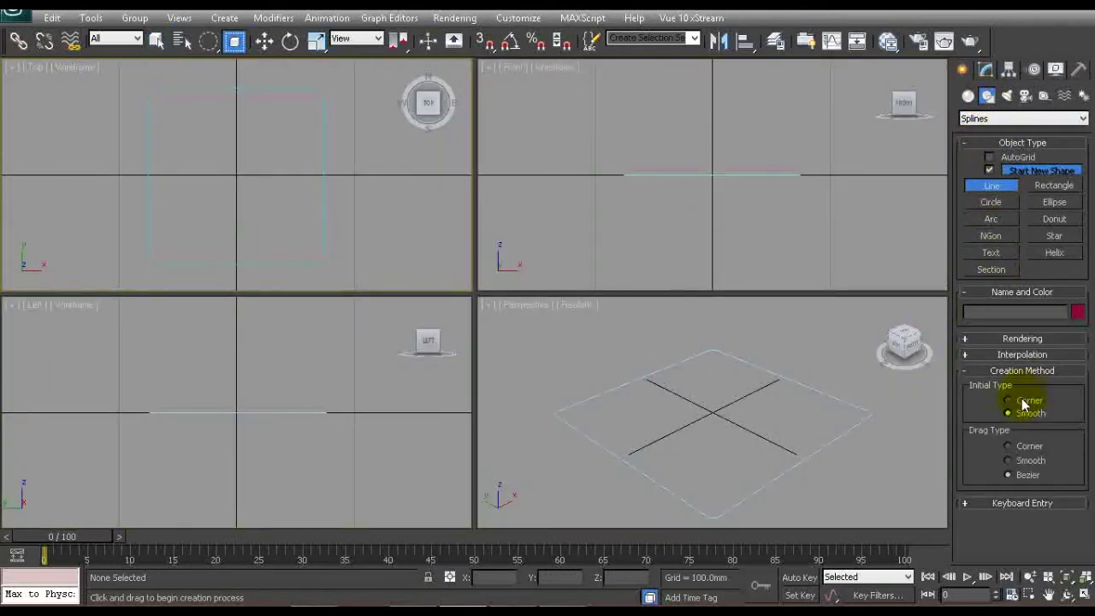
right_click(367, 200)
key("alt+w")
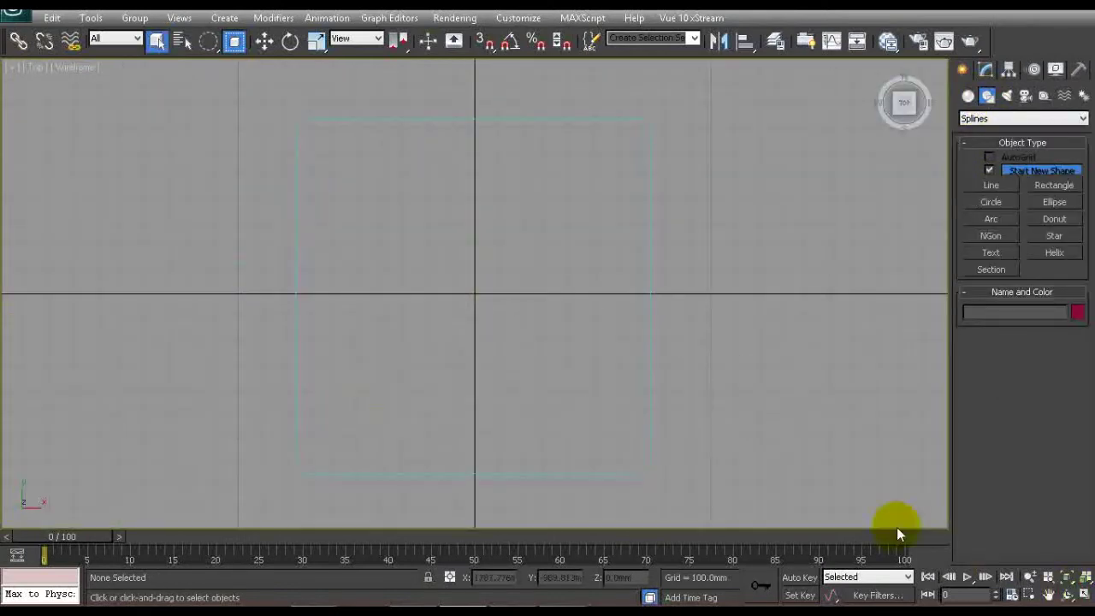
left_click(991, 186)
left_click(335, 433)
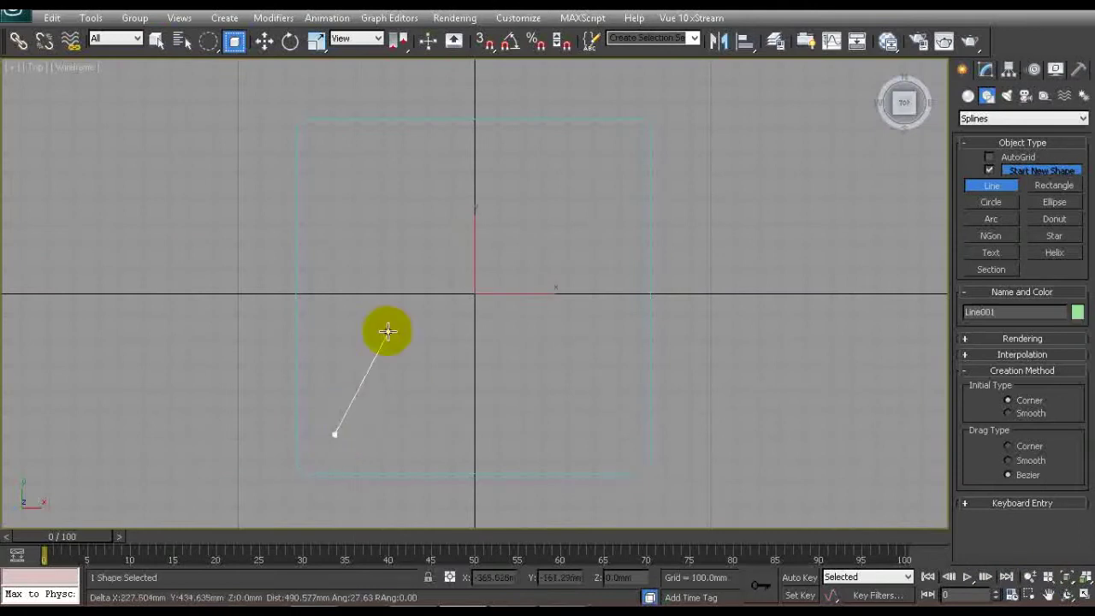
left_click(476, 151)
left_click(618, 438)
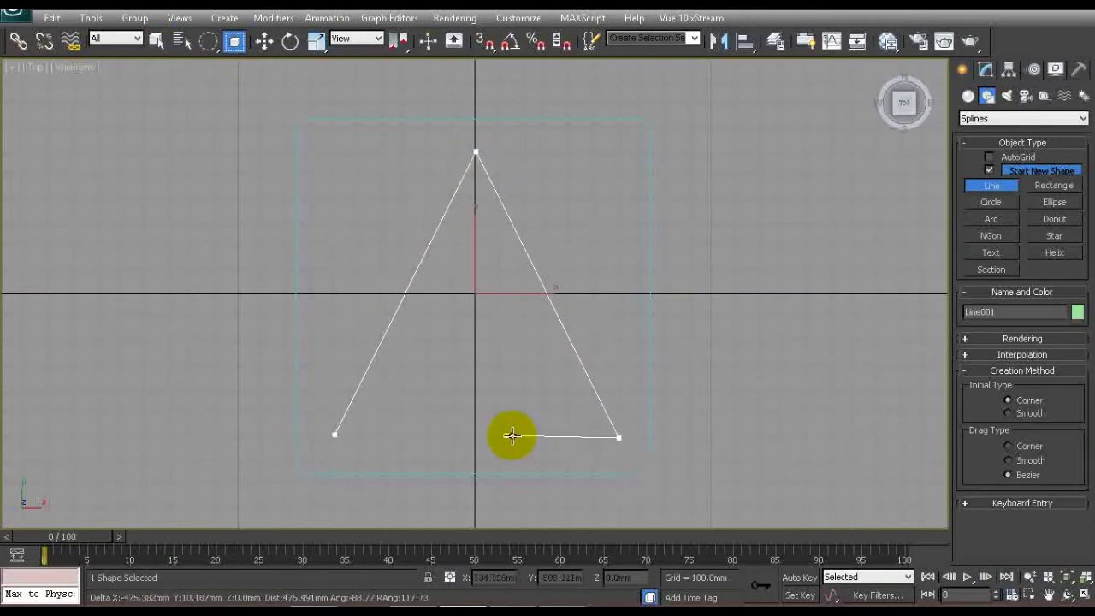
left_click(334, 437)
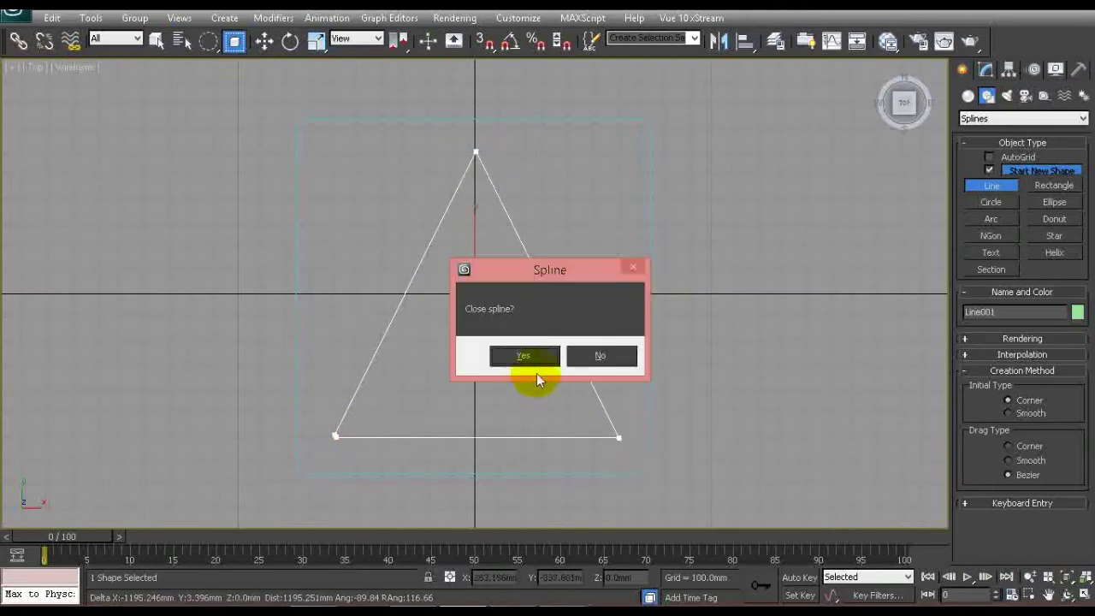
left_click(511, 355)
Step: Move the triangle's lower-left vertex down about 6 mm to level the base
left_click(986, 70)
left_click(965, 134)
left_click(992, 148)
left_click_drag(319, 396, 350, 447)
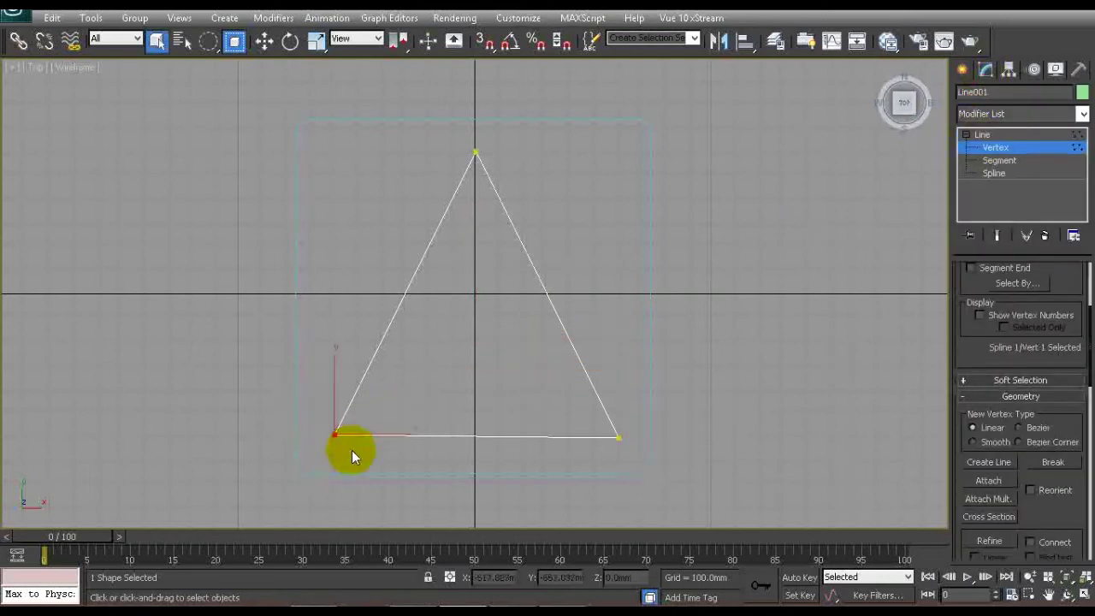
key("w")
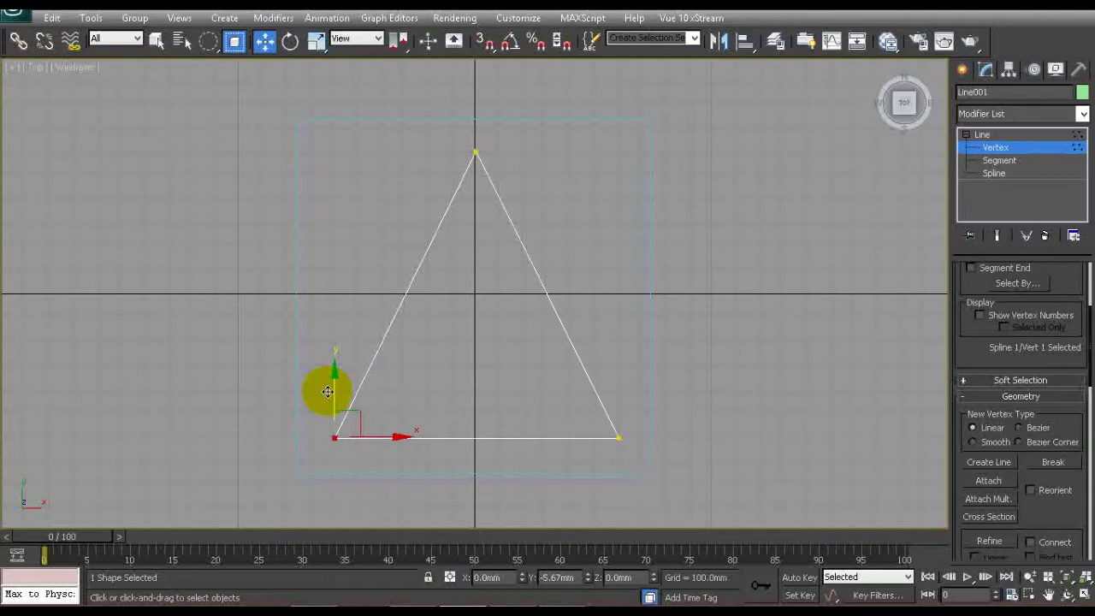
left_click_drag(296, 416, 392, 380)
Step: Move both base vertices of the triangle up about 8 mm and shift the apex about 3 mm left along X
key("q")
left_click_drag(208, 40, 208, 40)
left_click_drag(317, 396, 652, 454)
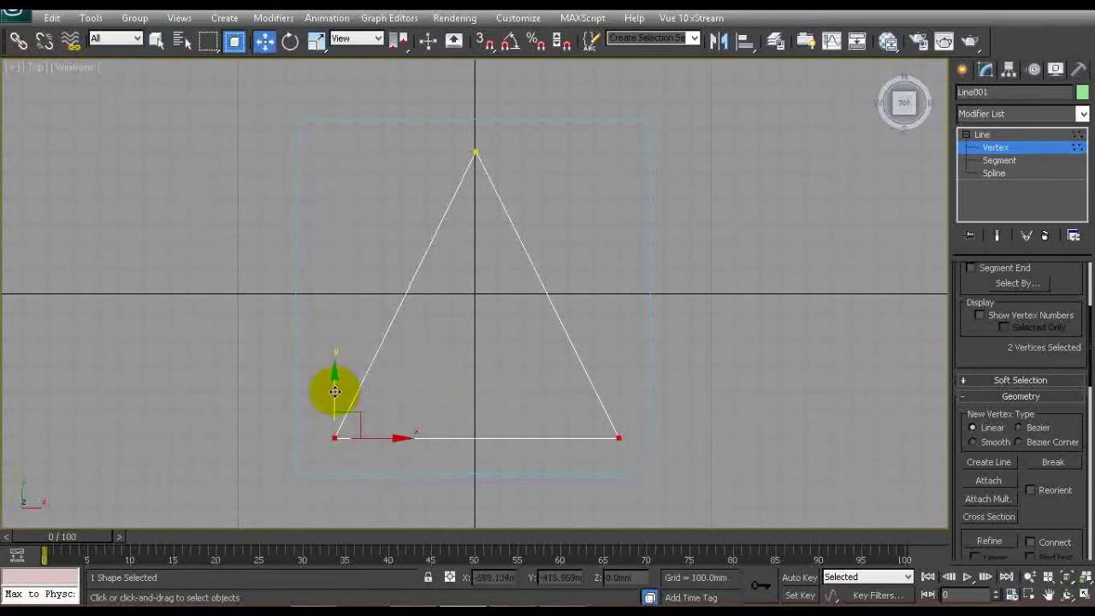
left_click_drag(335, 397, 334, 395)
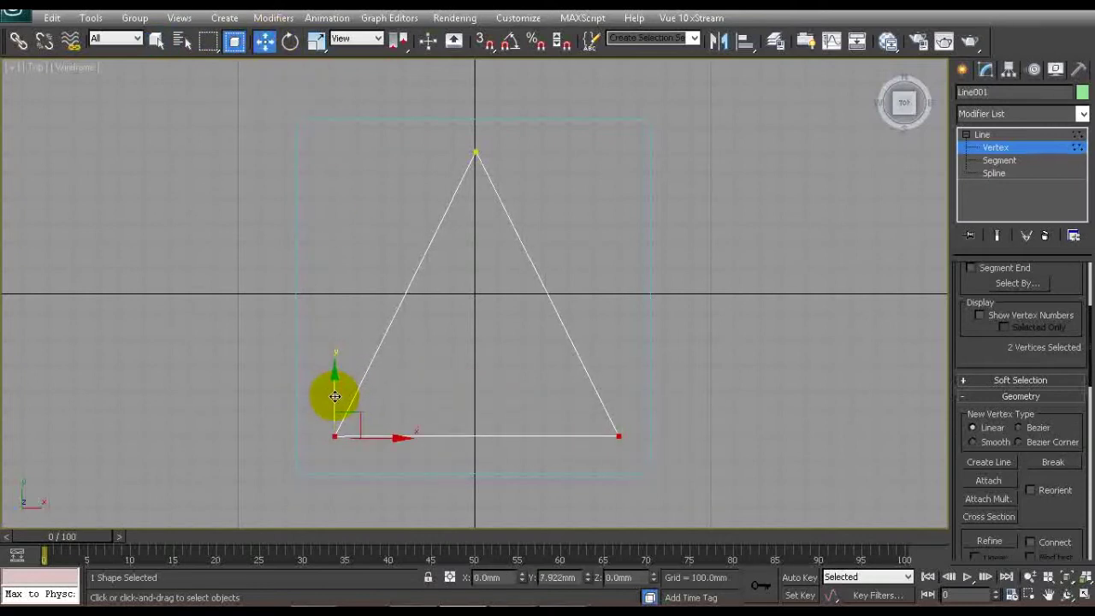
left_click(476, 153)
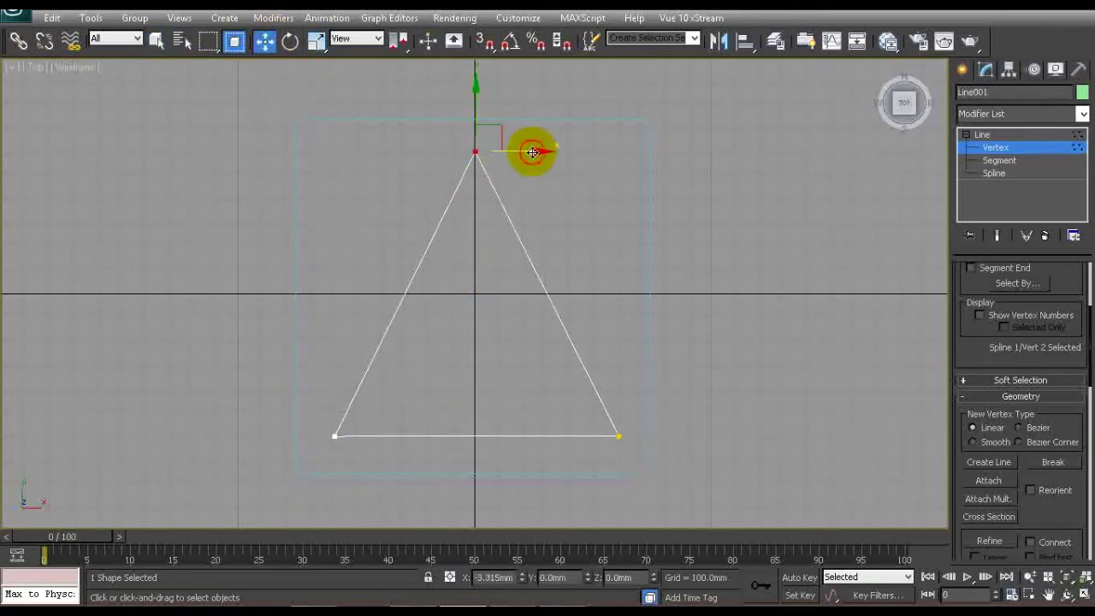
left_click(965, 135)
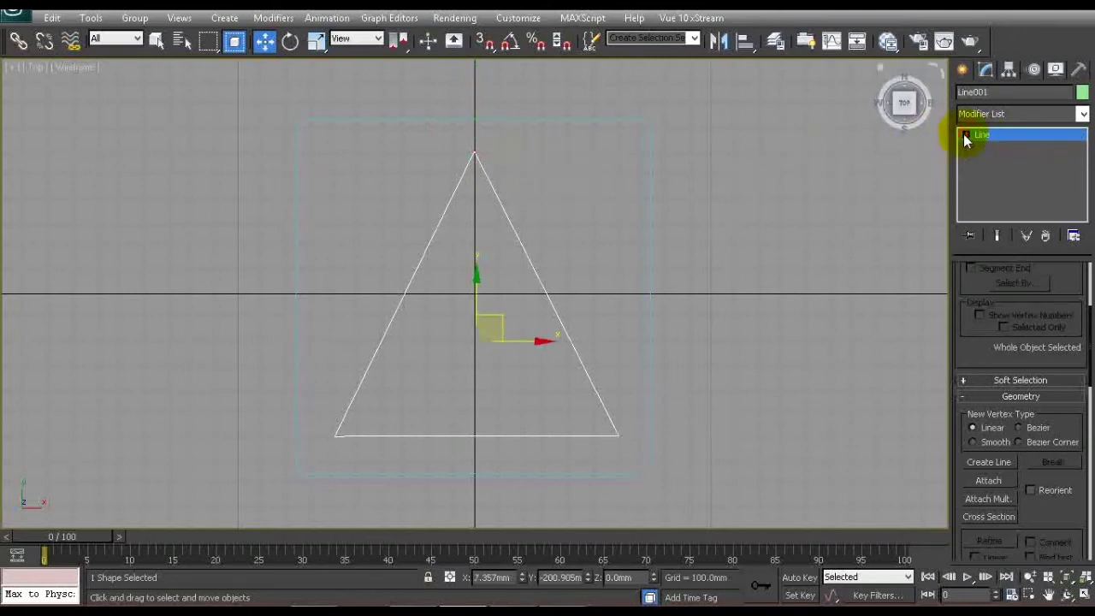
left_click(545, 288)
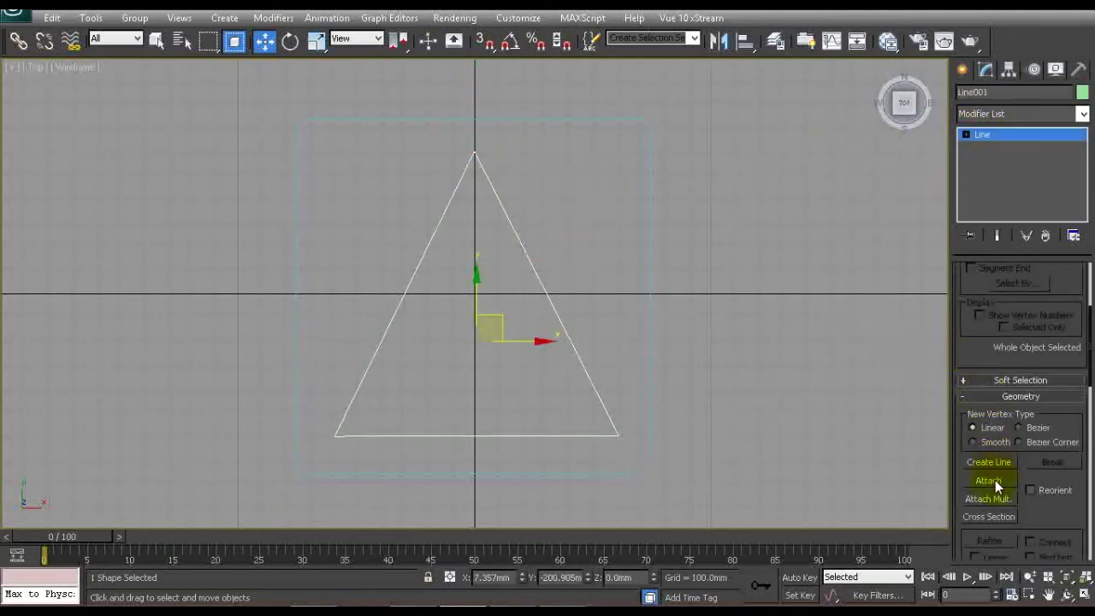
Step: Draw a circle of 150 mm radius in the triangle's lower-right area and move it about 31 mm left and 52 mm up
left_click(968, 75)
left_click(994, 202)
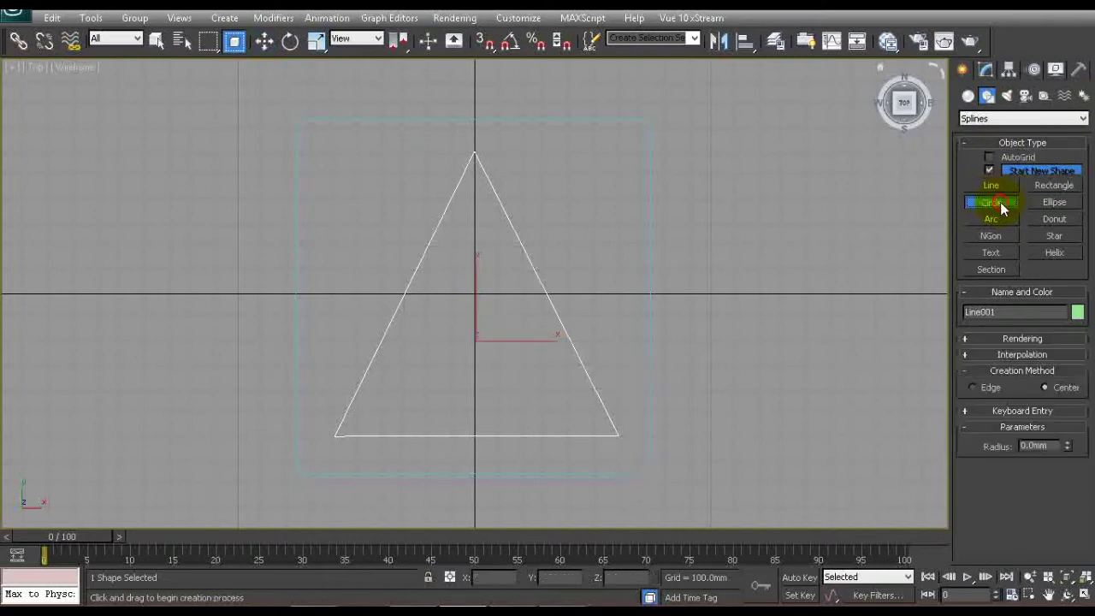
left_click_drag(543, 396, 562, 381)
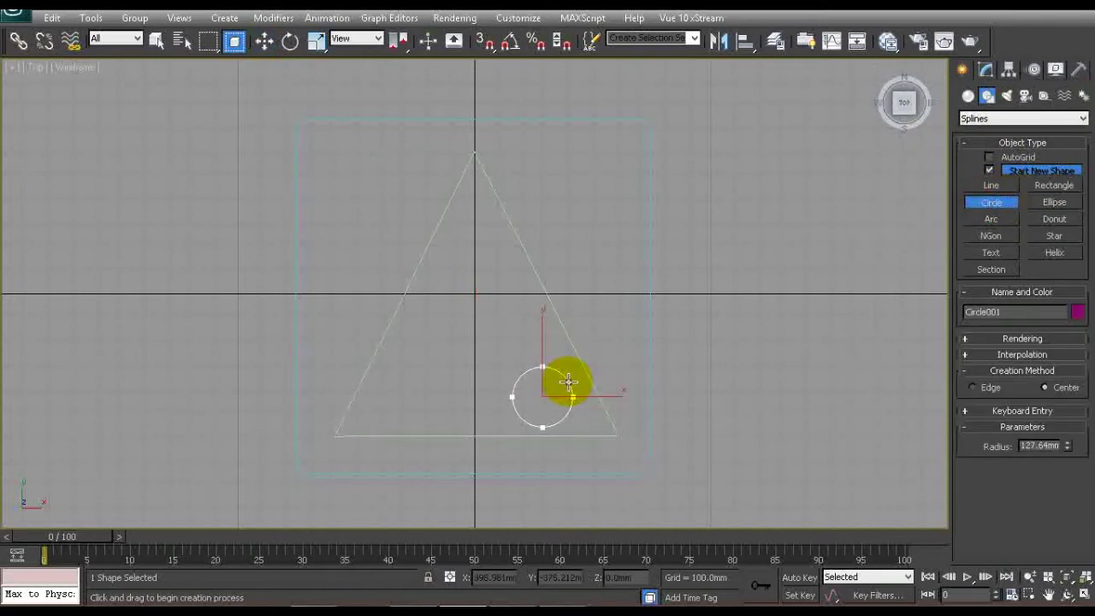
left_click_drag(1020, 446, 1083, 454)
left_click(264, 41)
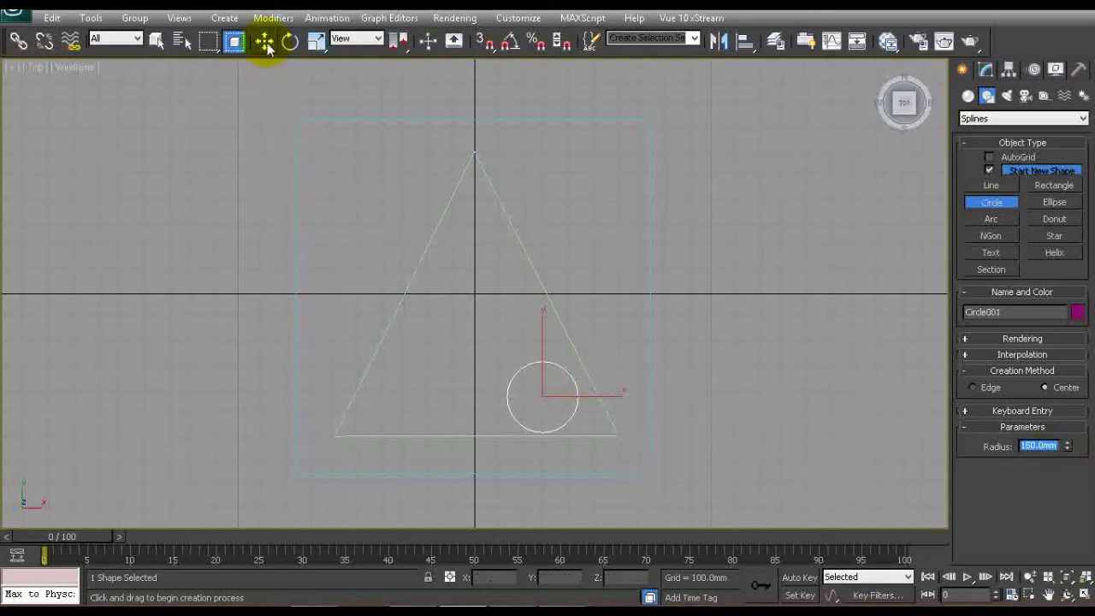
left_click_drag(567, 367, 565, 360)
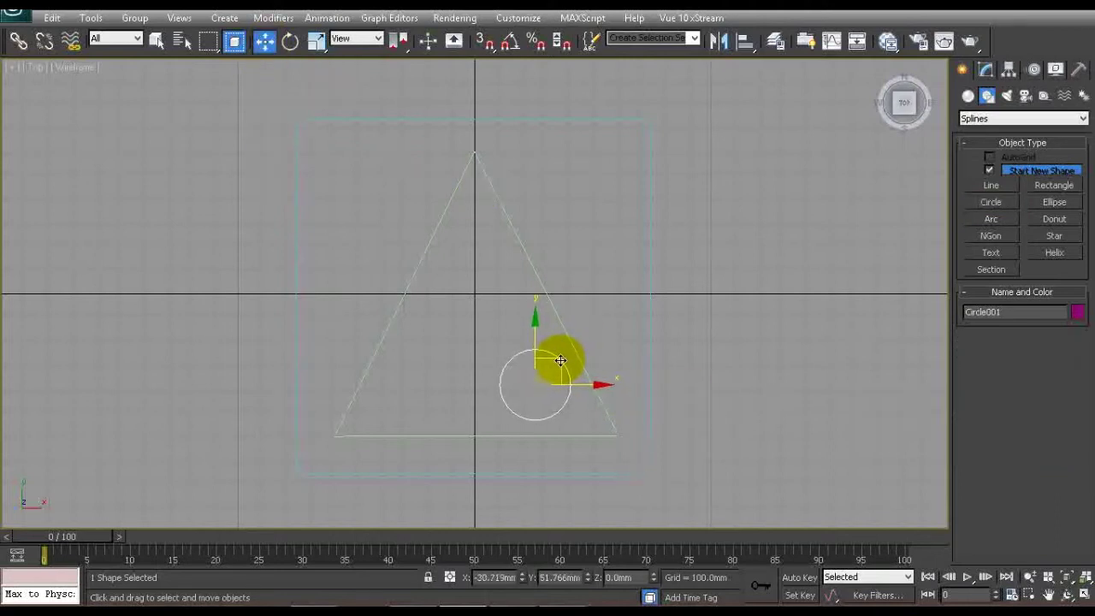
Step: Edit the triangle's vertices again and move the lower-left one up about 4.5 mm
left_click(443, 436)
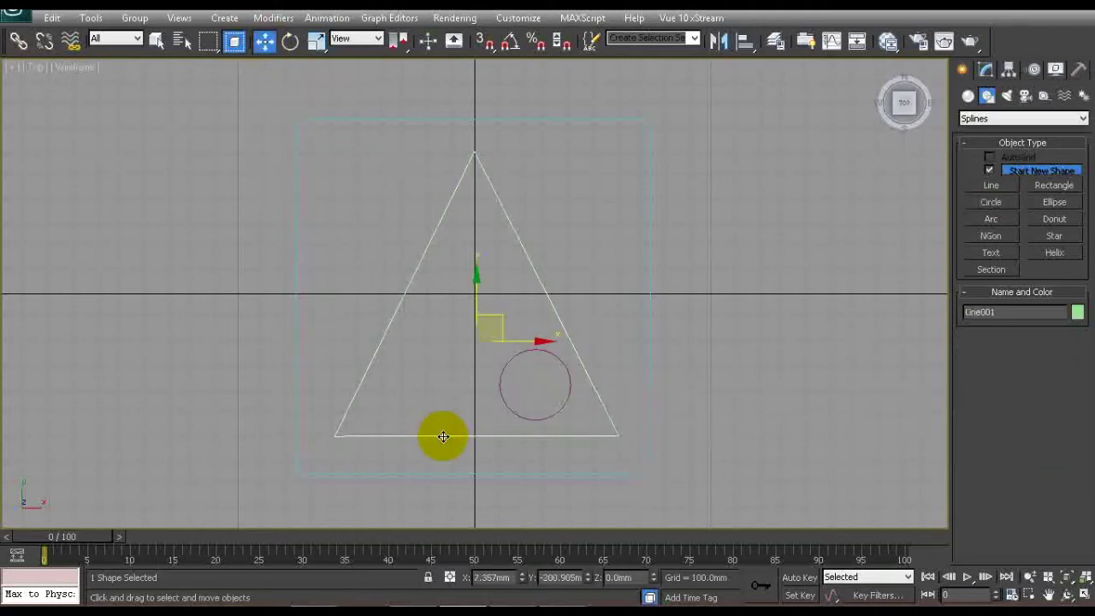
left_click(986, 68)
left_click(966, 135)
left_click(995, 147)
left_click_drag(301, 405, 344, 454)
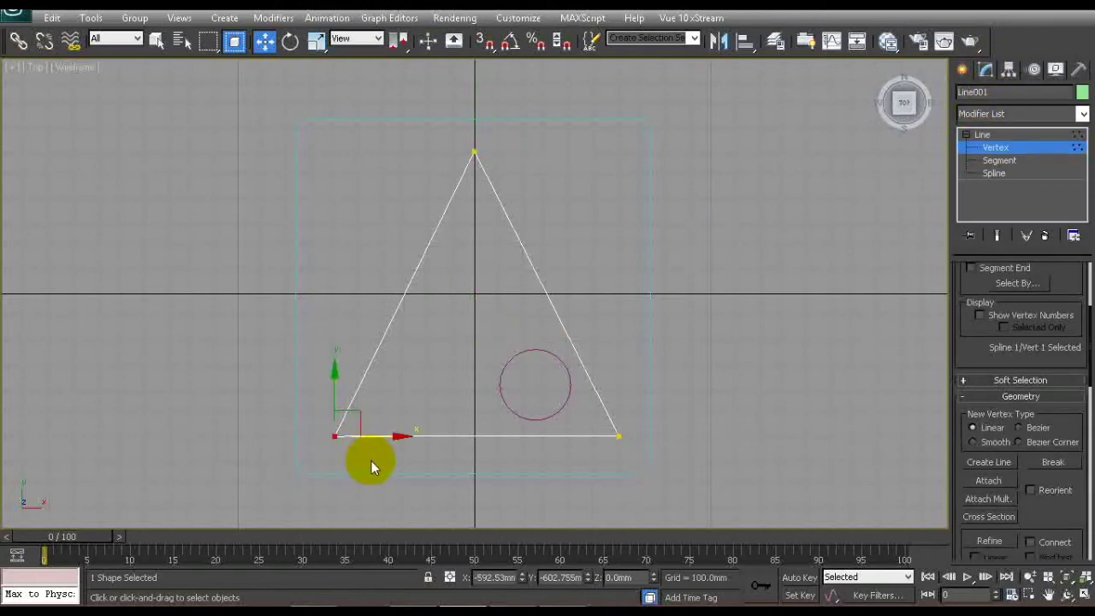
right_click(333, 361)
left_click(352, 378)
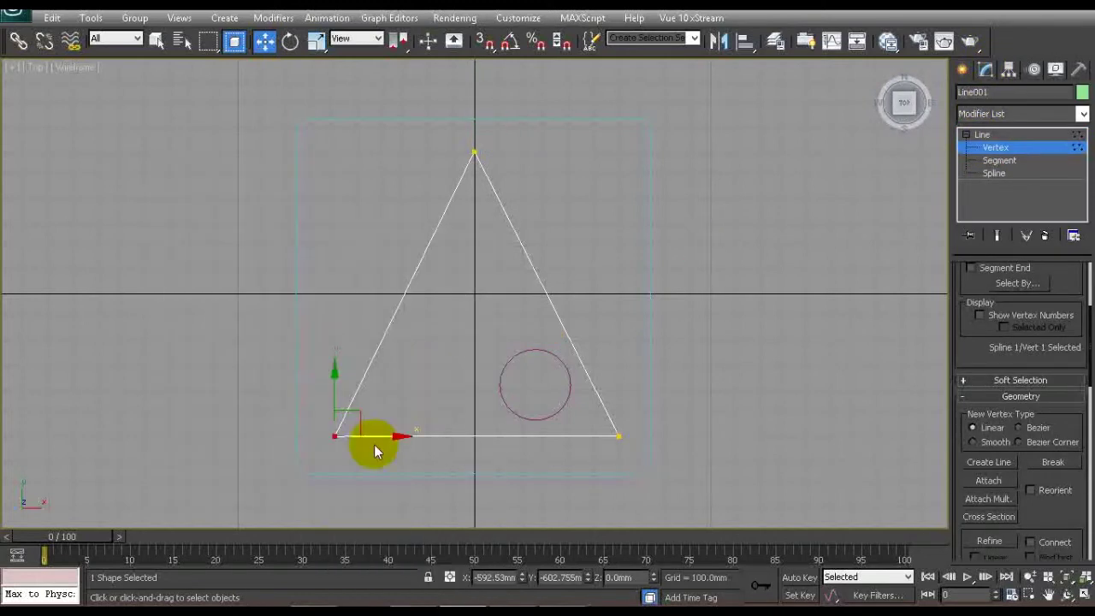
right_click(630, 435)
left_click_drag(318, 411, 332, 432)
left_click_drag(333, 394, 333, 393)
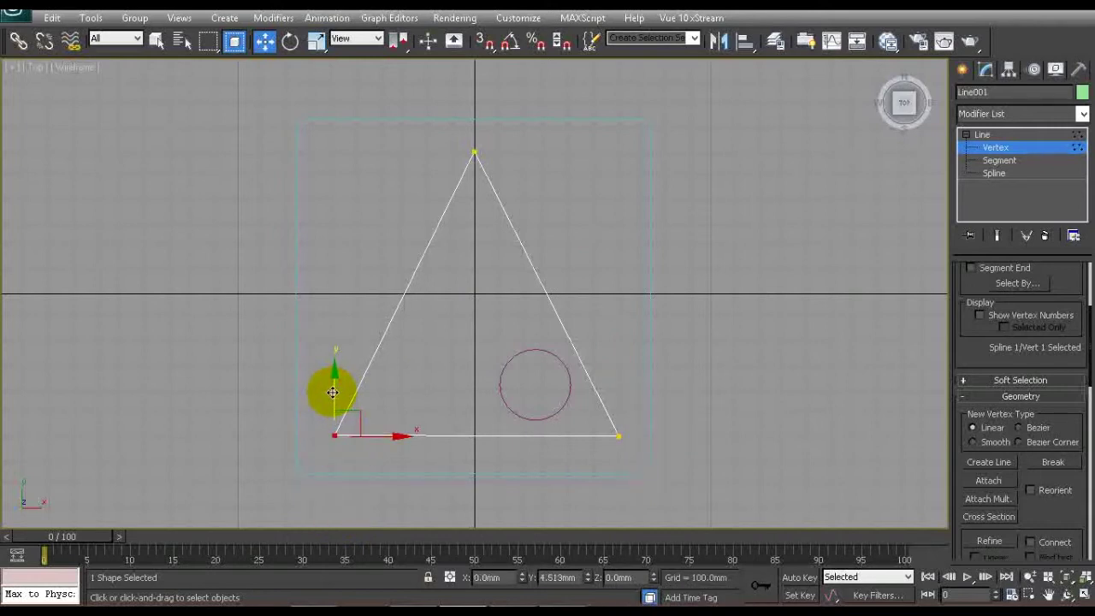
Step: Move the triangle's lower-right vertex down about 6.6 mm and return to whole-object level
middle_click_drag(518, 295, 530, 233)
scroll(529, 233, "up", 2)
left_click_drag(683, 377, 716, 433)
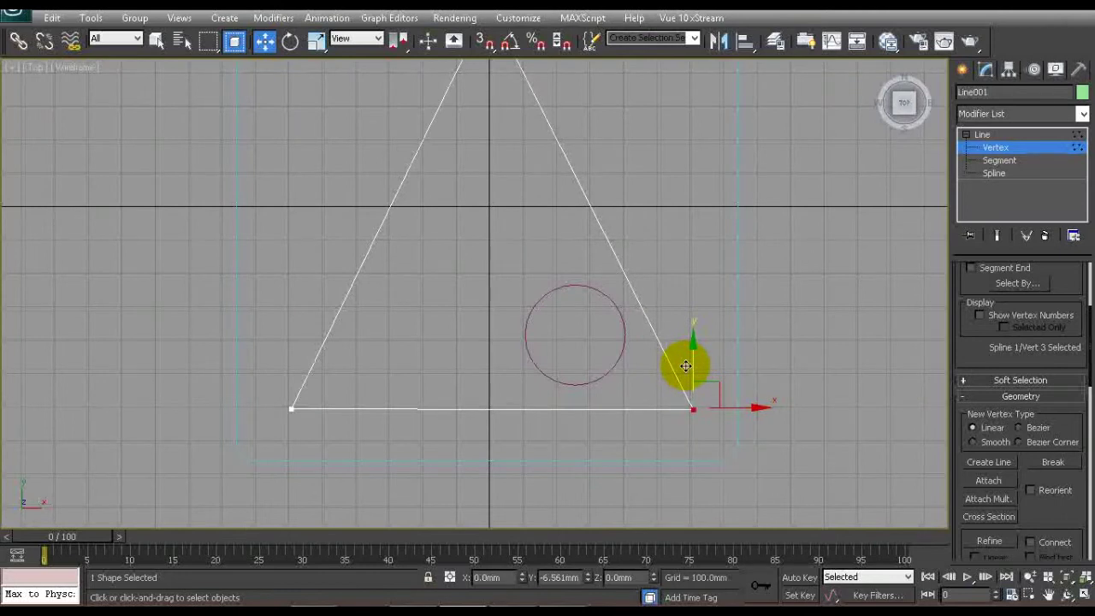
left_click(660, 251)
scroll(661, 252, "down", 2)
middle_click_drag(660, 252, 593, 294)
scroll(568, 289, "down", 3)
scroll(567, 288, "up", 3)
left_click(976, 135)
left_click(966, 134)
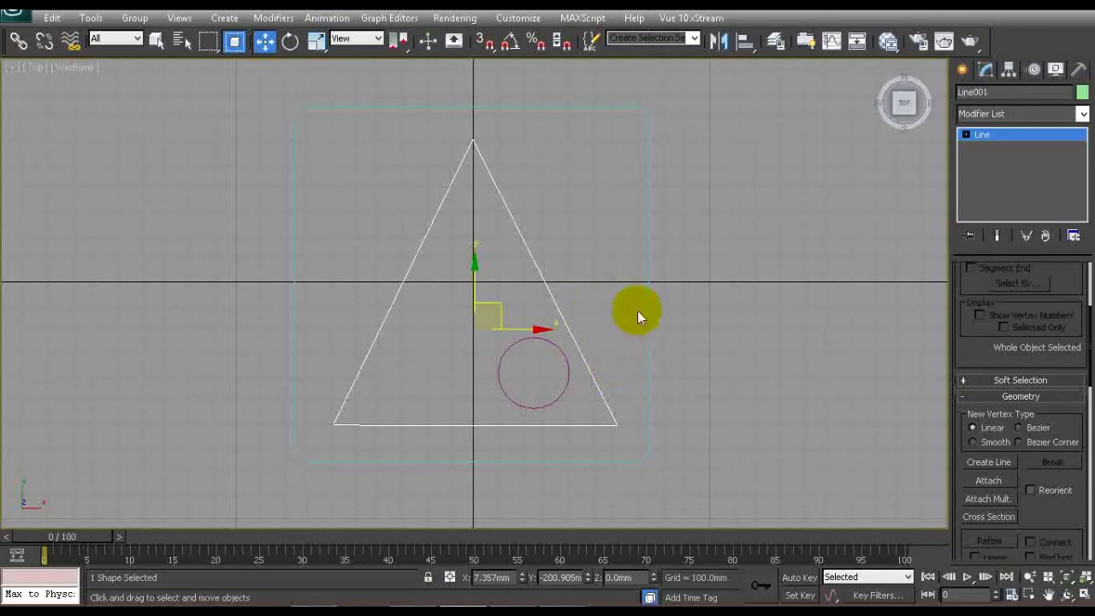
Step: Attach the circle and the rounded rectangle to the triangle so they form one spline object
left_click(988, 480)
left_click(569, 373)
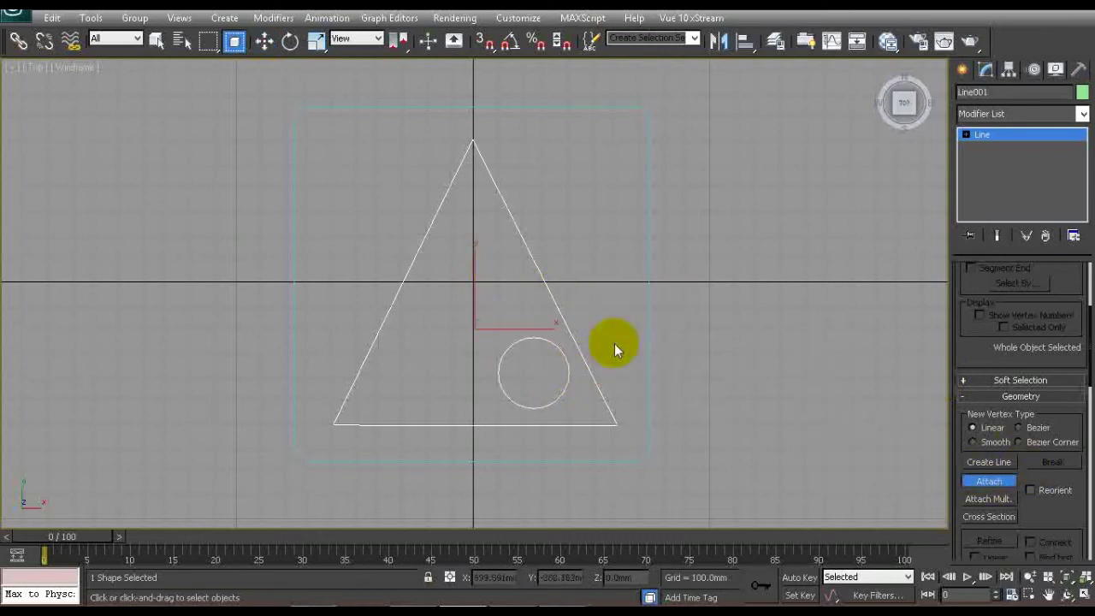
left_click(989, 481)
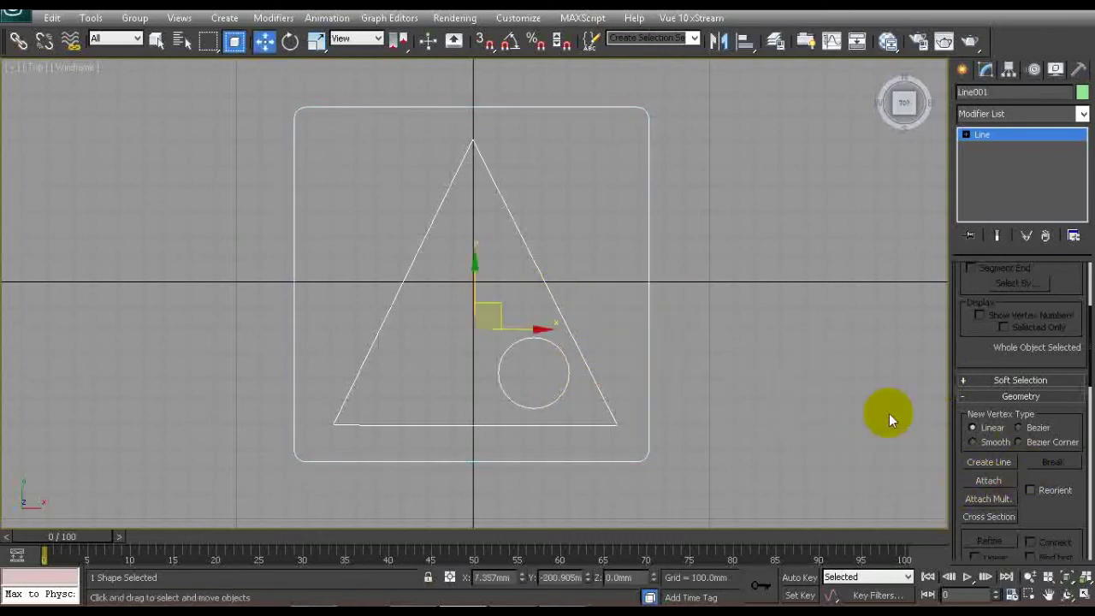
Step: Extrude the combined square, triangle and circle shape by 50 mm
left_click(679, 272)
key("alt+w")
left_click(780, 369)
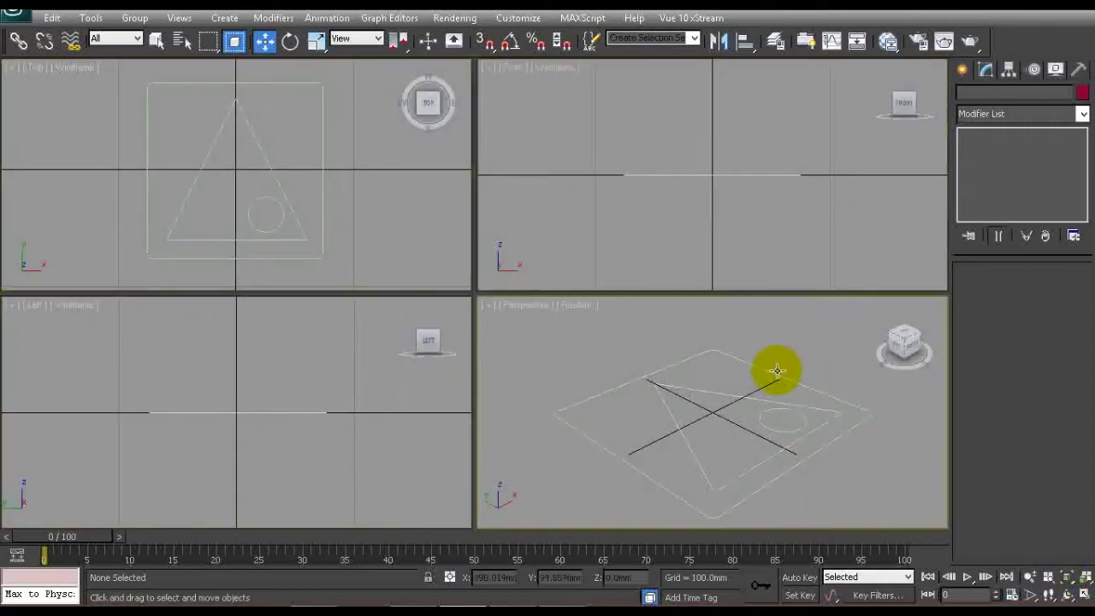
left_click(1084, 115)
key("e")
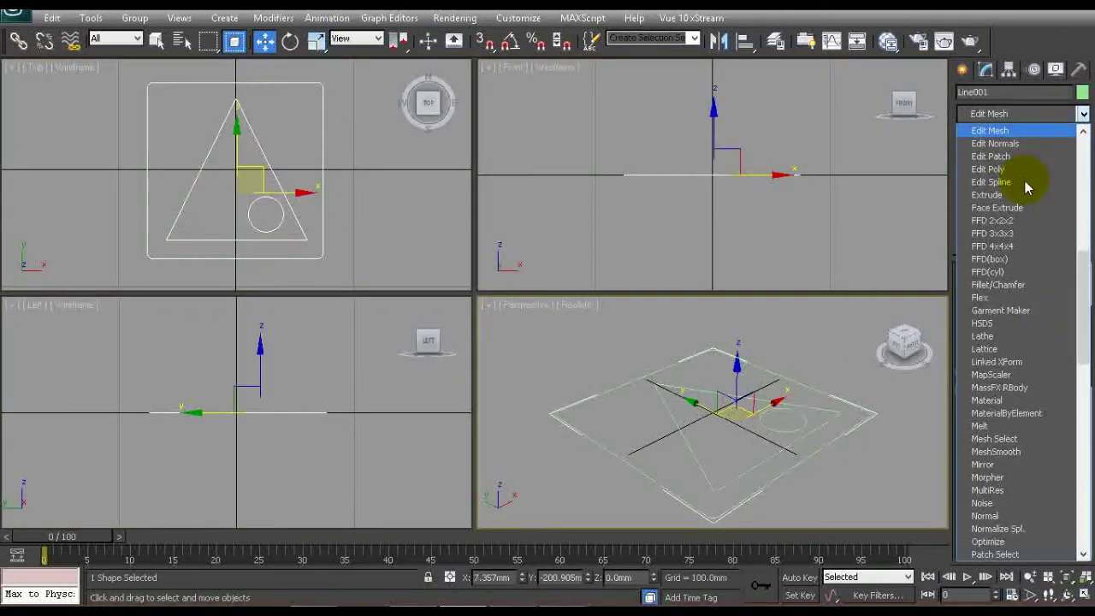
left_click(1024, 199)
type("50")
key("Return")
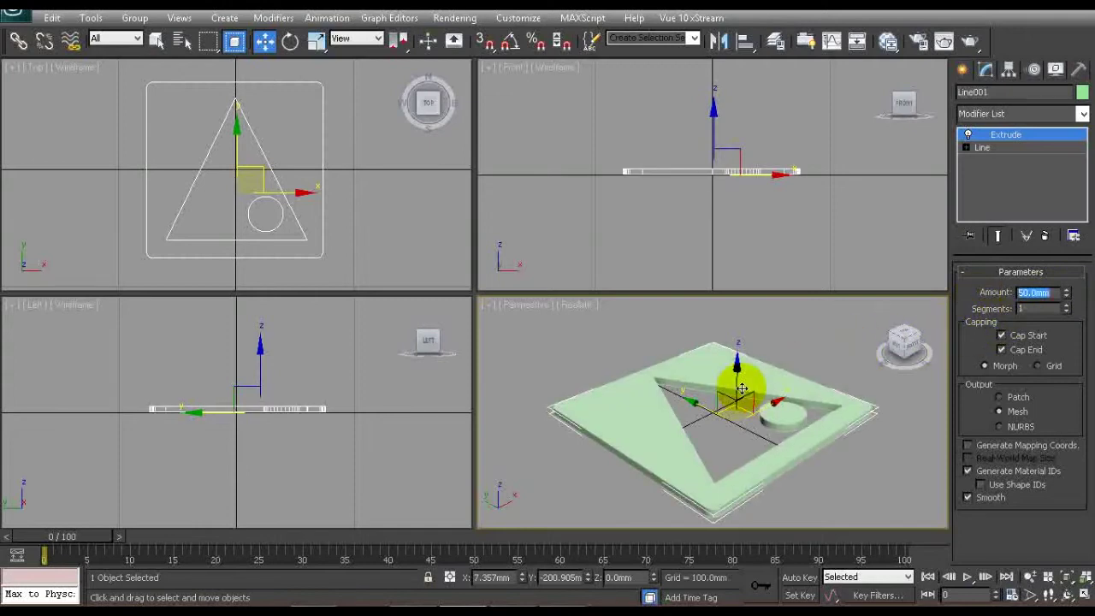
Step: Examine the extruded plate in an enlarged perspective view, including its triangular opening and the round disc
left_click(560, 367)
scroll(565, 351, "down", 3)
left_click(679, 367)
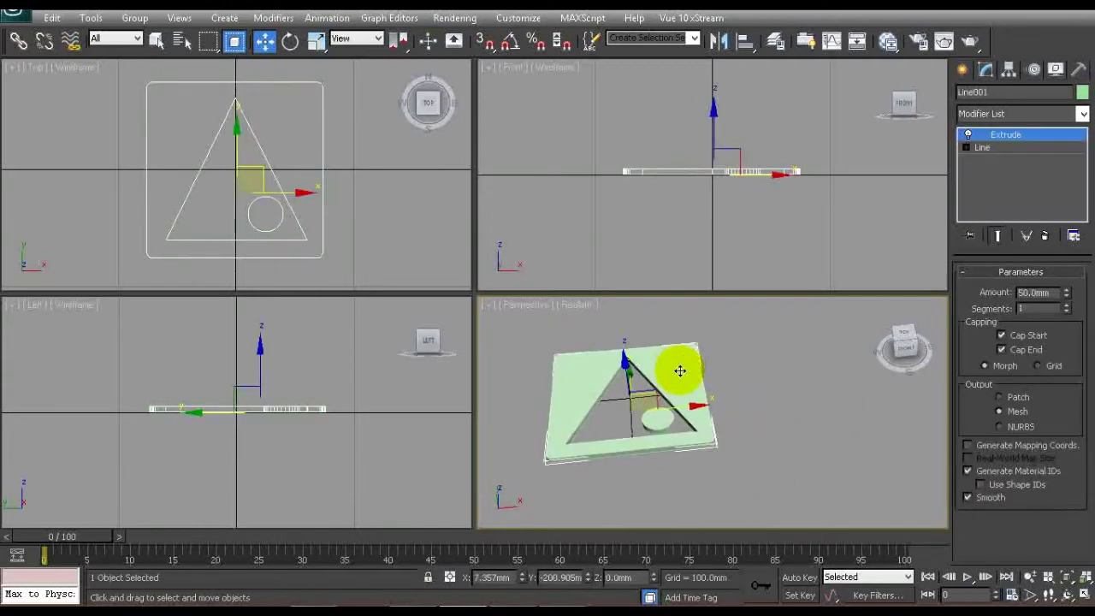
key("alt+w")
left_click(476, 269)
left_click(433, 264)
middle_click_drag(433, 264, 409, 204, "alt")
scroll(410, 203, "up", 2)
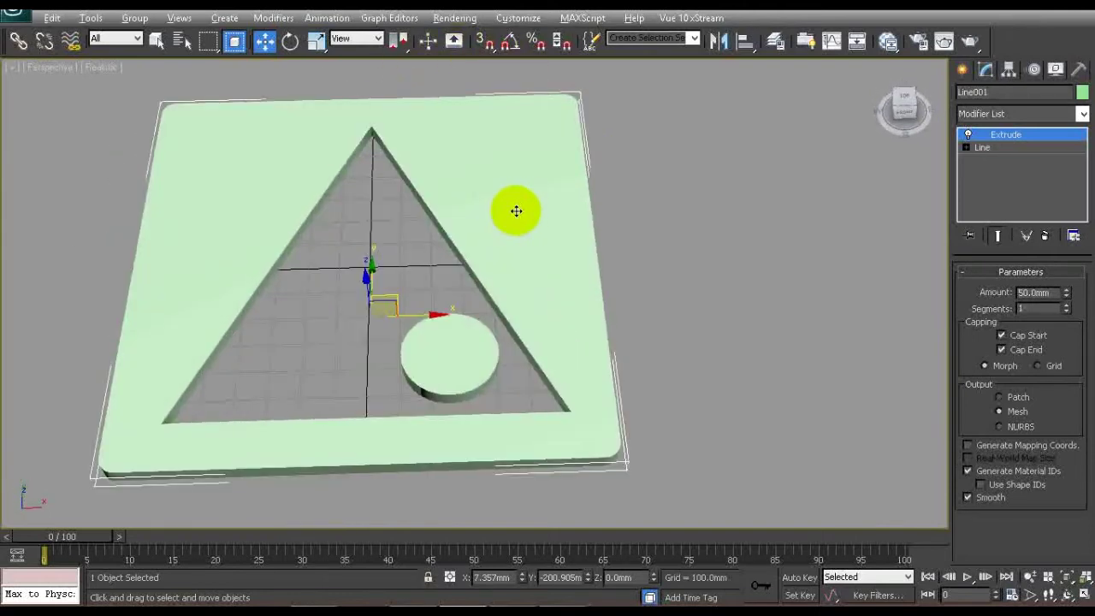
Step: Turn off the plate's Extrude modifier and open the underlying Line's vertices for editing in the top view
left_click(969, 135)
key("alt+w")
key("alt+w")
left_click(966, 147)
left_click(995, 160)
Step: Fillet the triangle's three corner vertices by 50 mm and leave vertex editing
left_click(473, 140)
left_click_drag(322, 396, 349, 444)
left_click(619, 426, "ctrl")
left_click(473, 139, "ctrl")
left_click(333, 425, "ctrl")
left_click_drag(1089, 426, 1089, 490)
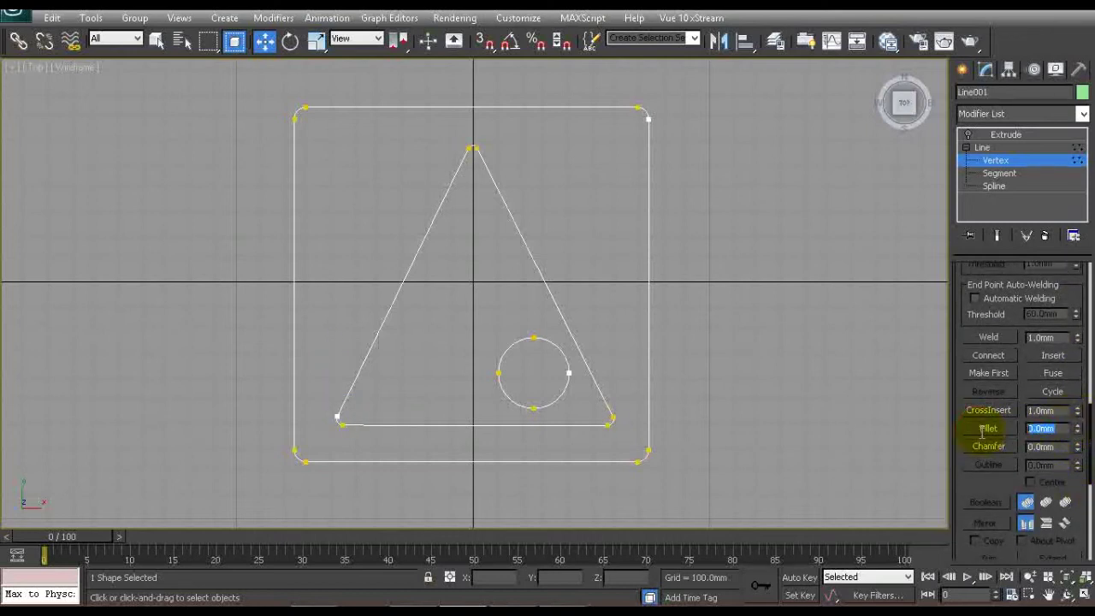
right_click(716, 360)
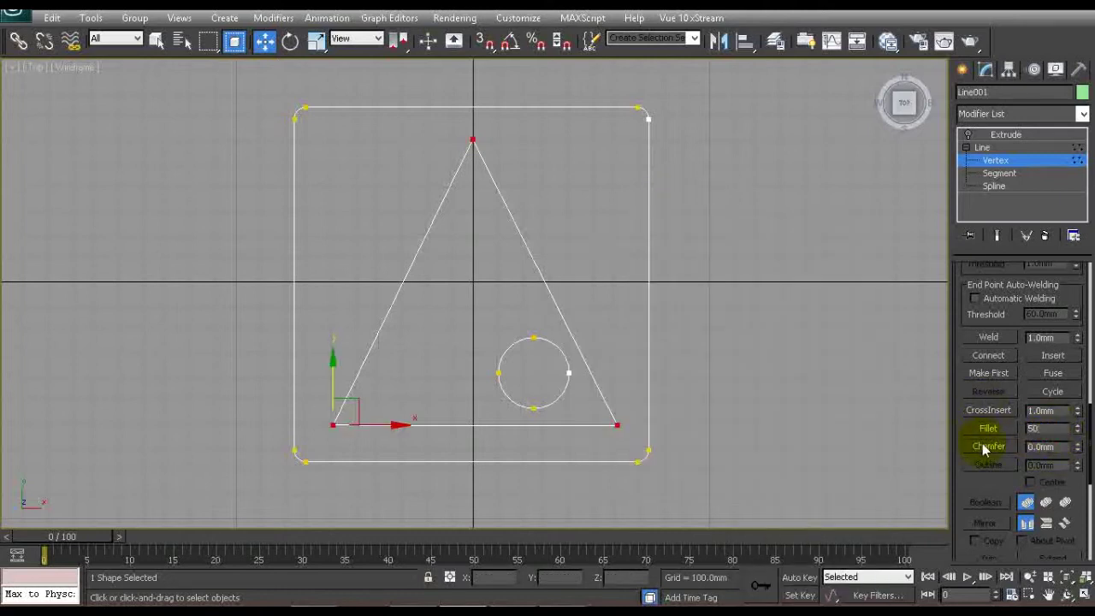
left_click(984, 147)
Step: Turn the plate's Extrude modifier back on and check the opening's rounded corners in perspective
left_click(1005, 134)
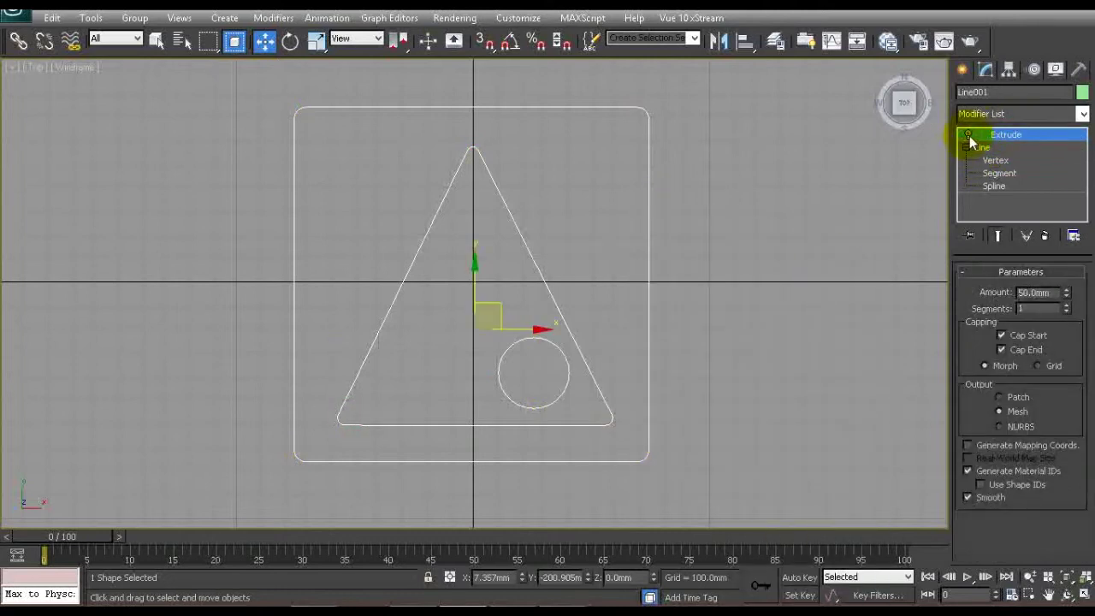
left_click(768, 221)
key("alt+w")
key("alt+w")
left_click(551, 269)
middle_click_drag(550, 268, 573, 308, "alt")
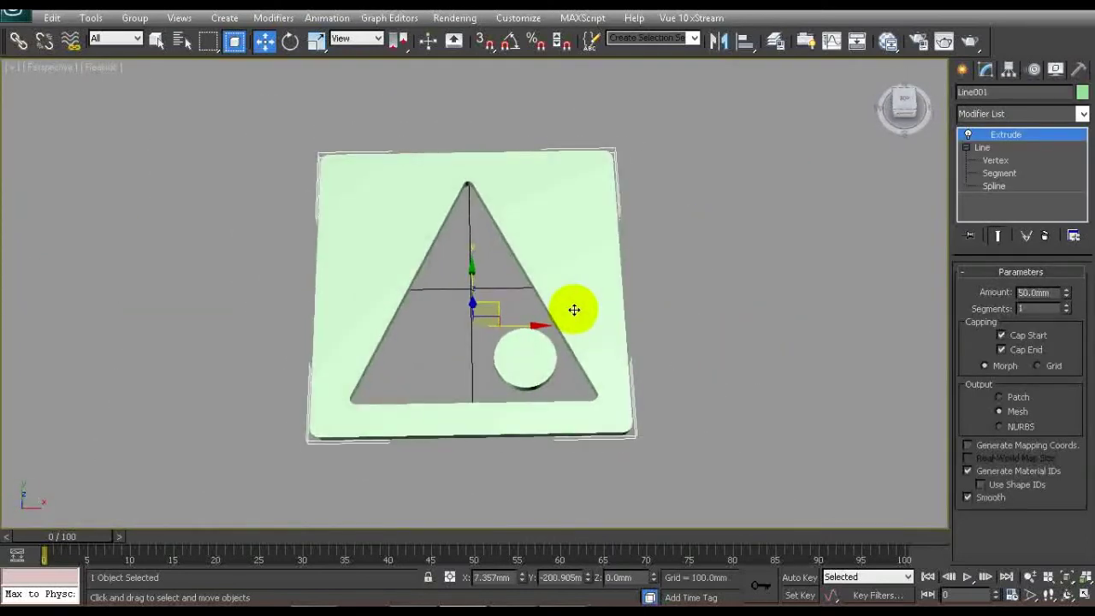
Step: Place a text spline reading "MAX Text" in Arial, size 1000 mm, beside the plate in the top view
key("alt+w")
key("alt+w")
middle_click_drag(390, 182, 311, 196)
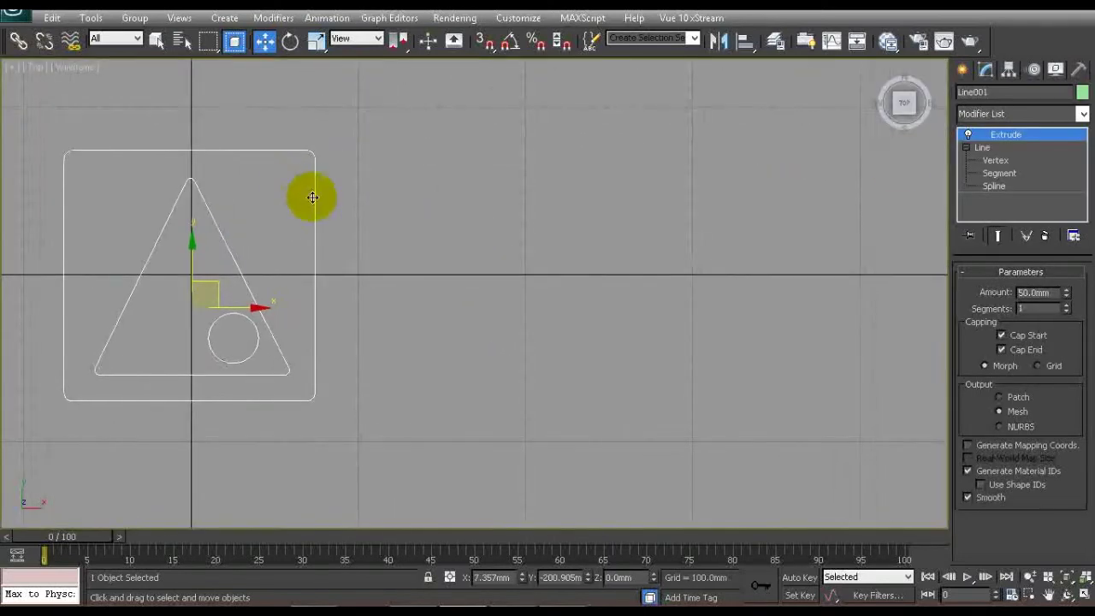
left_click(960, 69)
left_click(990, 252)
left_click(452, 299)
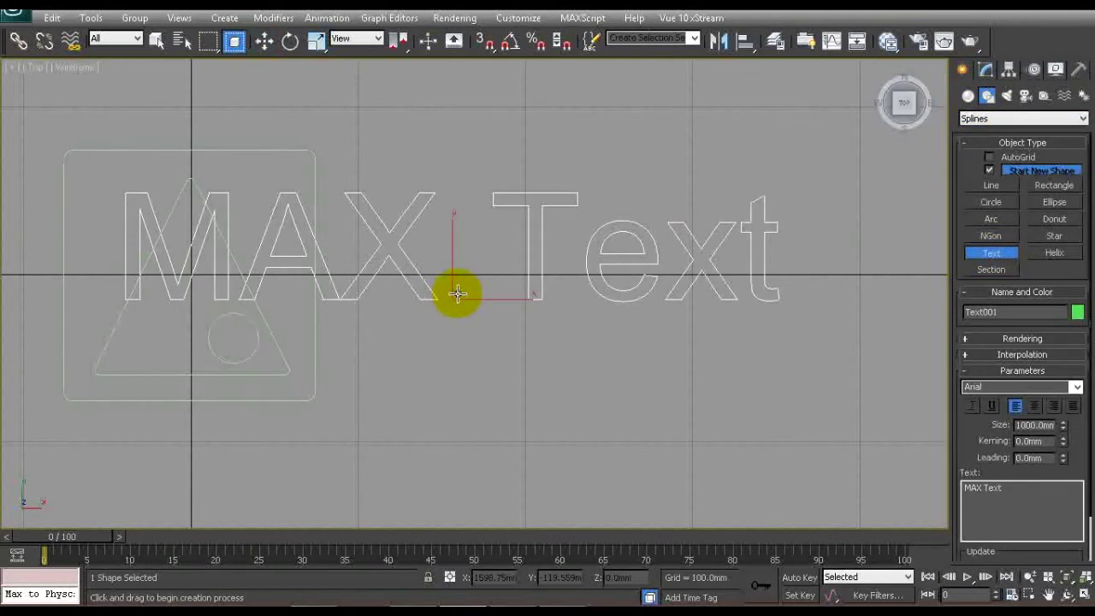
Step: Move the text shape right so that it clears the plate
left_click(264, 41)
left_click_drag(464, 276, 691, 303)
scroll(542, 249, "down", 3)
scroll(542, 249, "up", 2)
left_click(519, 287)
left_click_drag(519, 287, 548, 276)
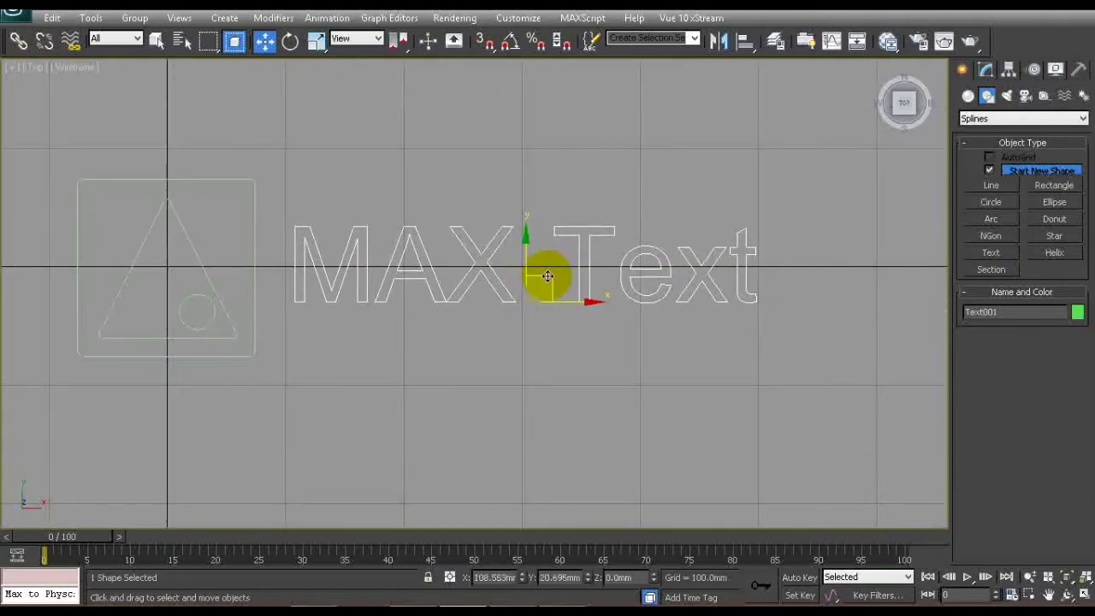
Step: Change the text to "Company Logo" and move it about 989 mm right, clear of the plate
left_click(986, 68)
type("Company Logo")
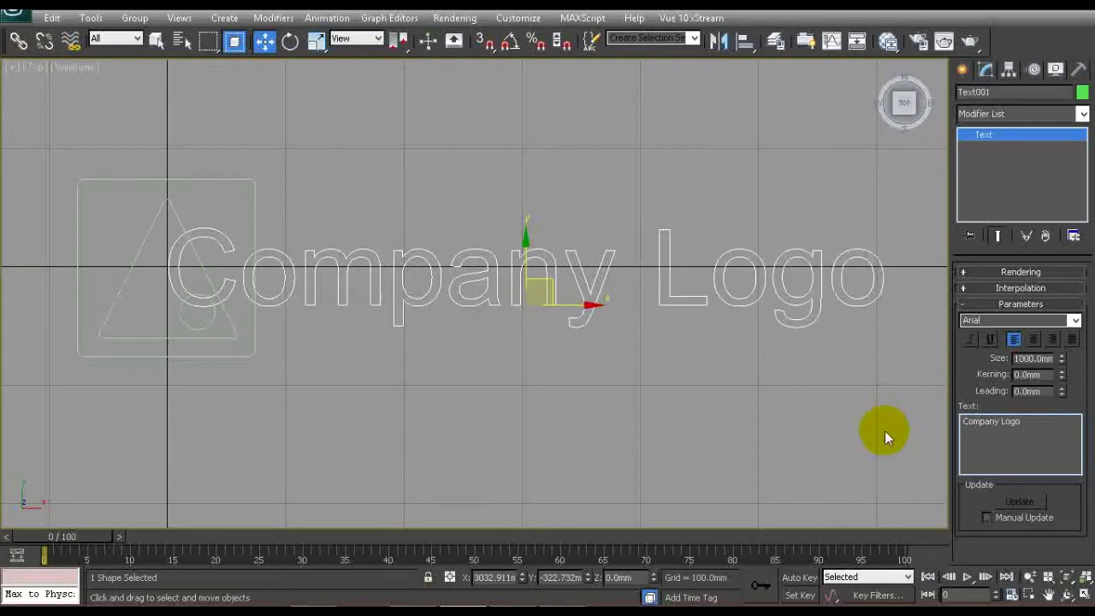
left_click(518, 335)
scroll(522, 304, "down", 2)
left_click_drag(552, 295, 642, 305)
left_click(991, 439)
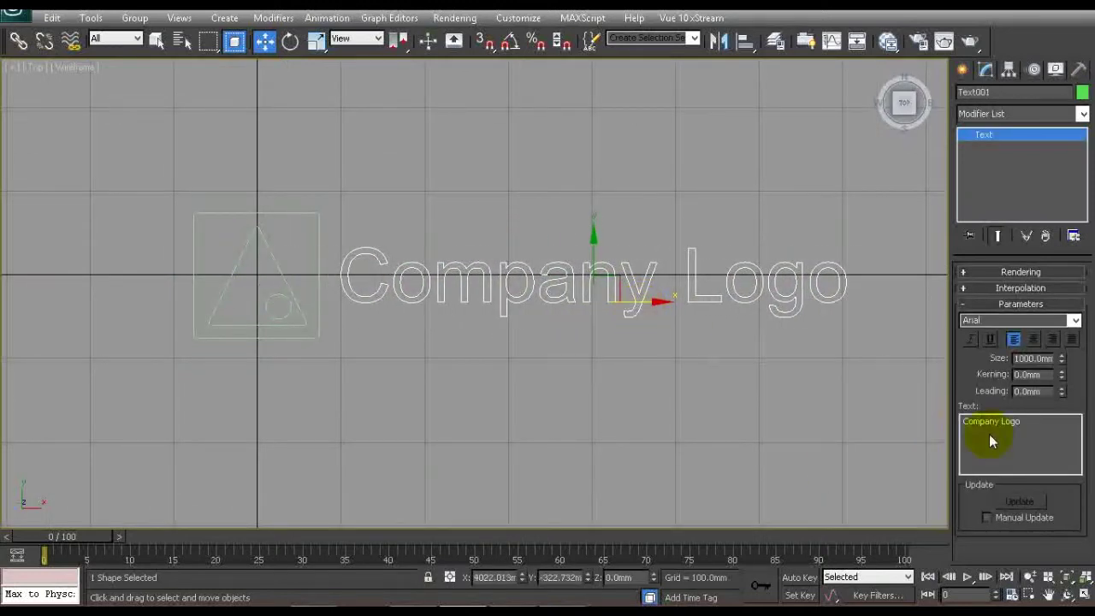
Step: Set the text's font to Bookman Old Style Bold and move it about 299 mm right
left_click(1074, 320)
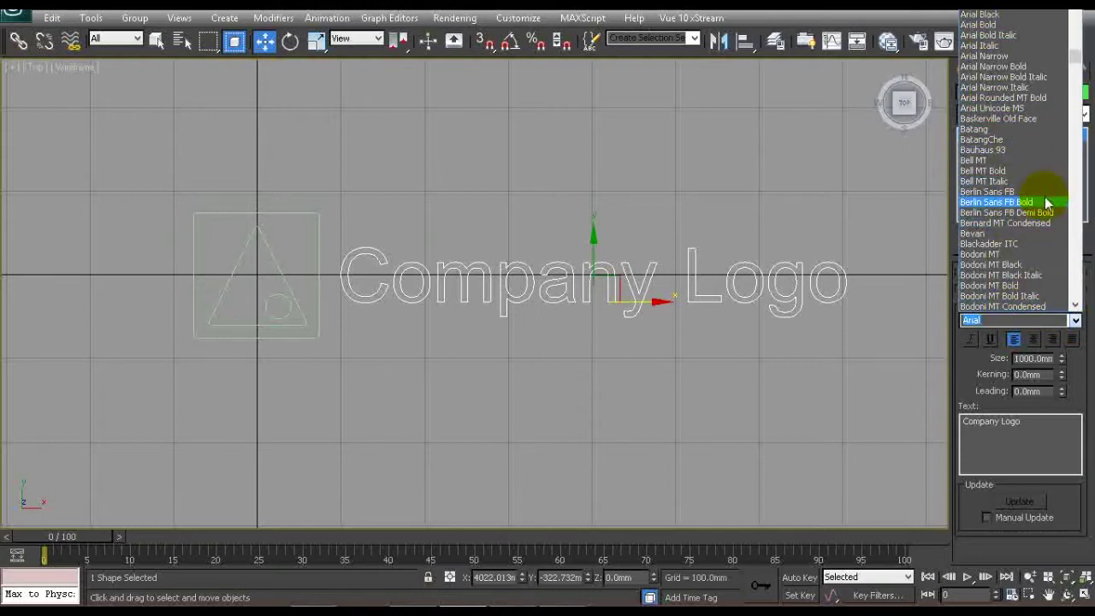
left_click_drag(1076, 54, 1076, 62)
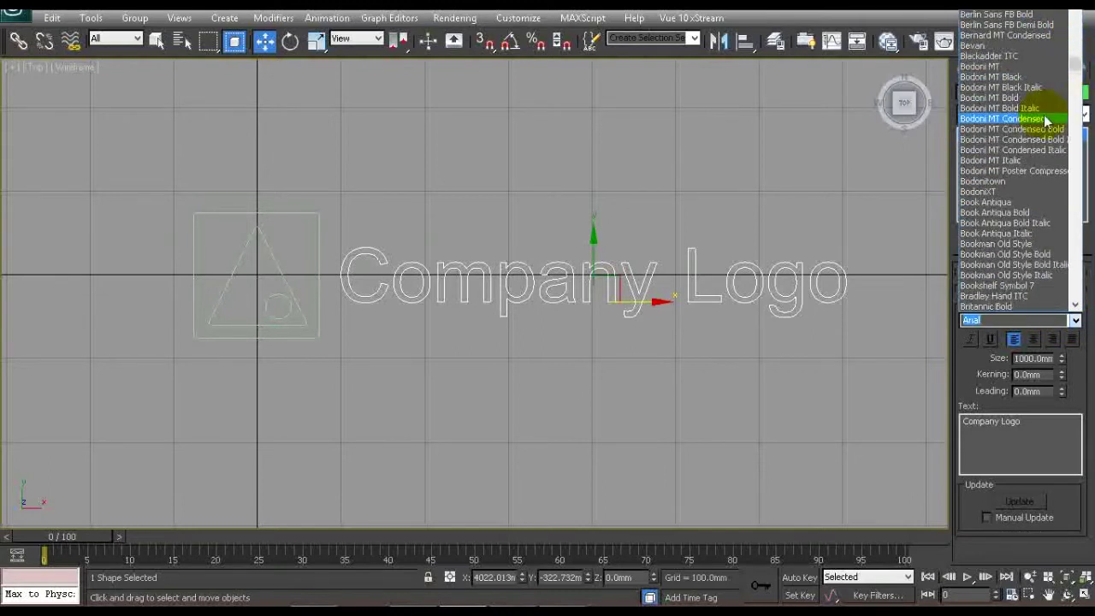
left_click(1036, 255)
scroll(501, 176, "down", 3)
scroll(560, 289, "up", 1)
left_click_drag(560, 289, 572, 297)
left_click(493, 333)
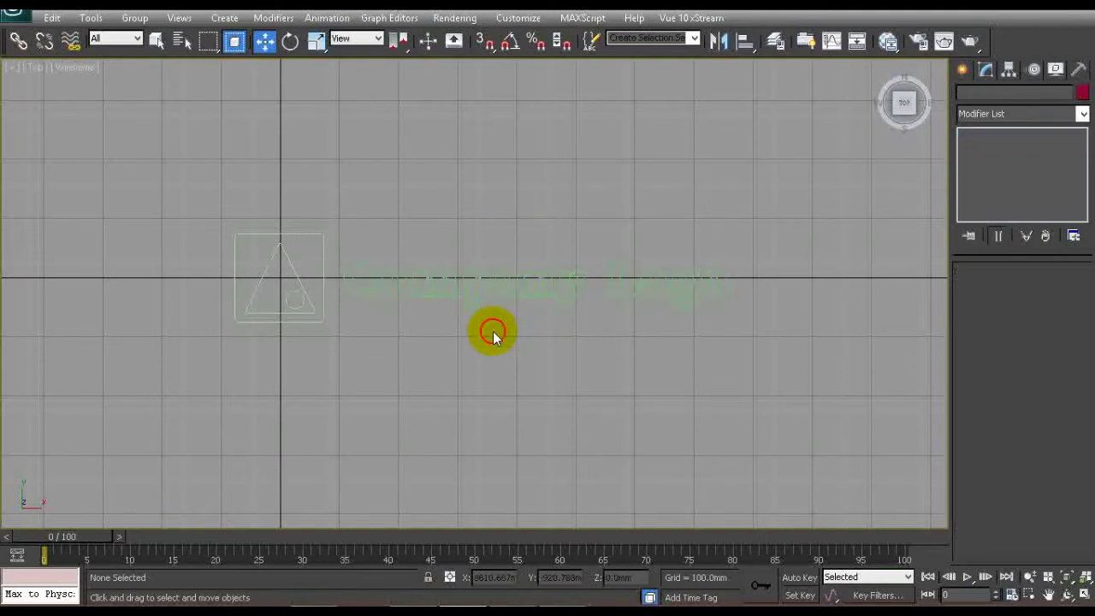
Step: Extrude the "Company Logo" text by 50 mm in the perspective view and check the solid letters
left_click(1081, 596)
left_click(834, 366)
key("alt+w")
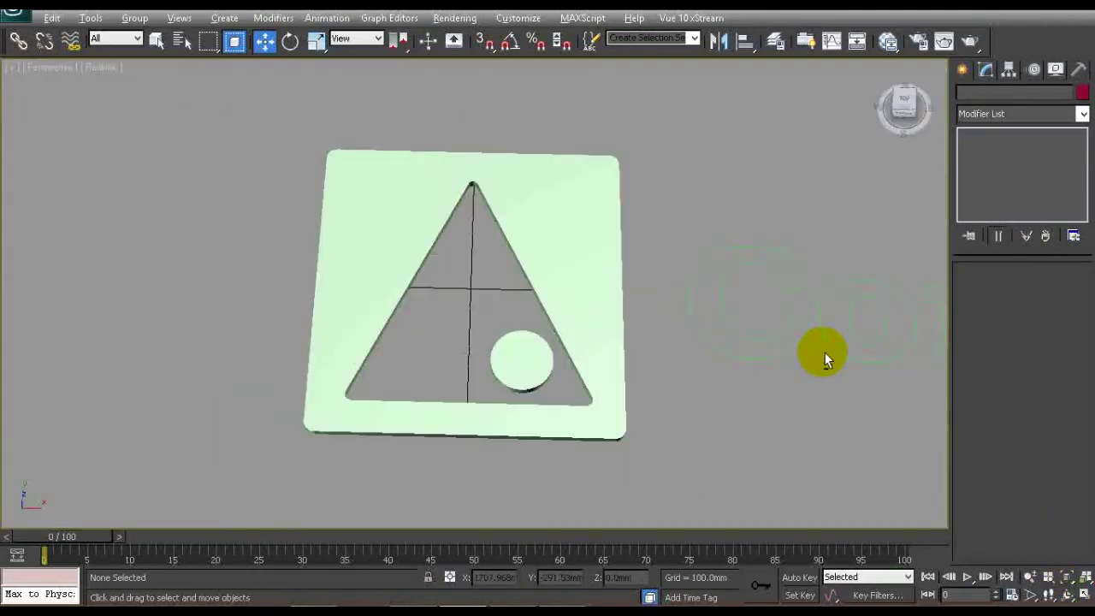
middle_click_drag(824, 351, 496, 326)
scroll(428, 287, "down", 2)
left_click(613, 265)
scroll(614, 265, "down", 2)
middle_click_drag(614, 265, 493, 260)
left_click(1082, 114)
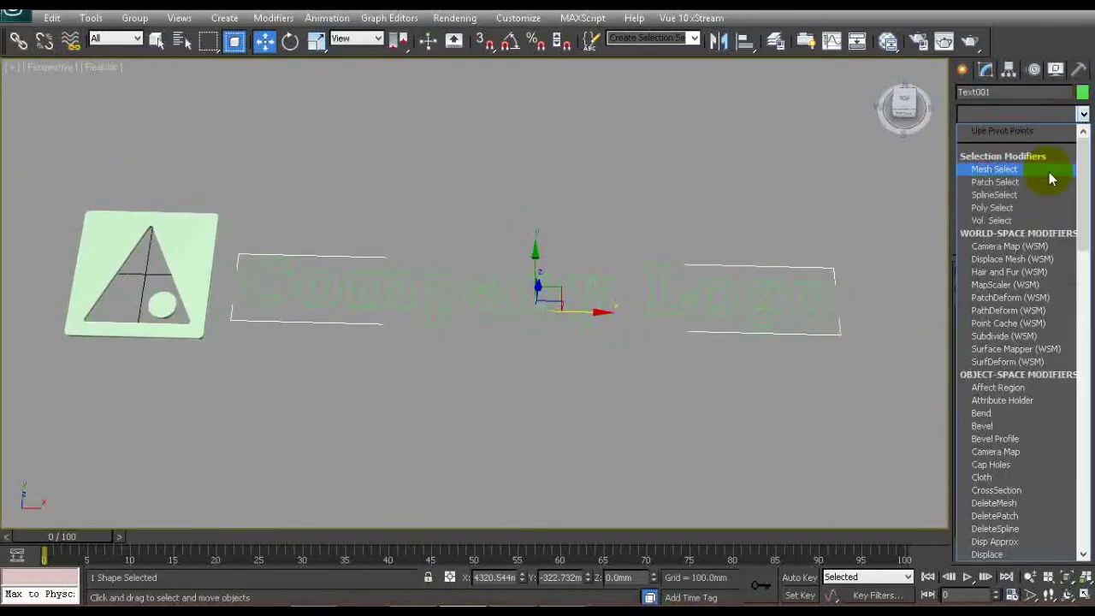
key("e")
left_click(1036, 197)
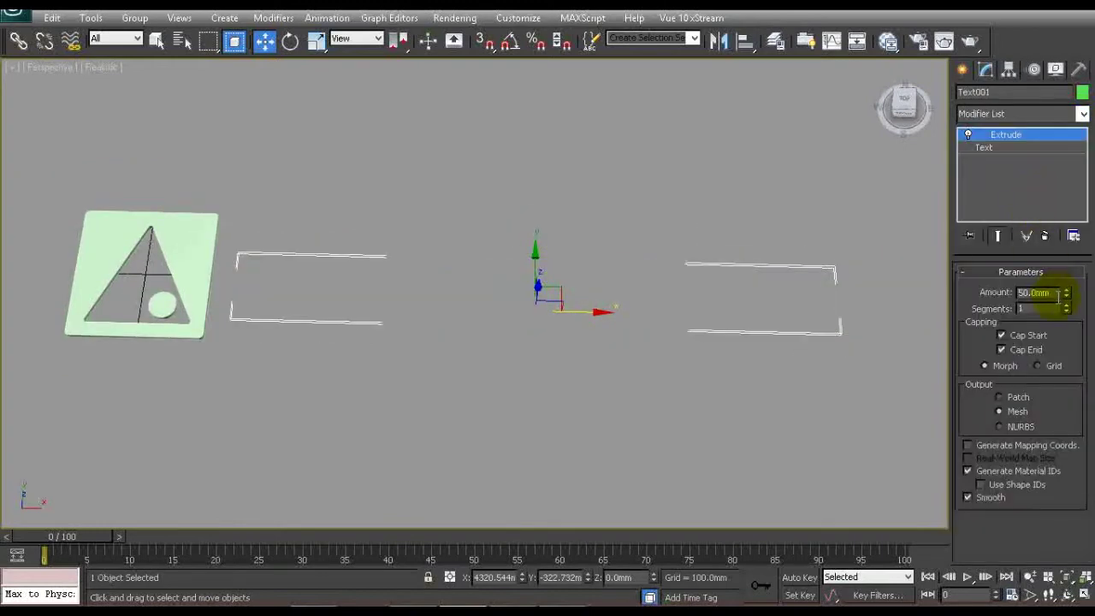
middle_click_drag(749, 205, 715, 210, "alt")
left_click(557, 189)
scroll(616, 176, "down", 3)
middle_click_drag(618, 177, 604, 200, "alt")
scroll(519, 257, "up", 2)
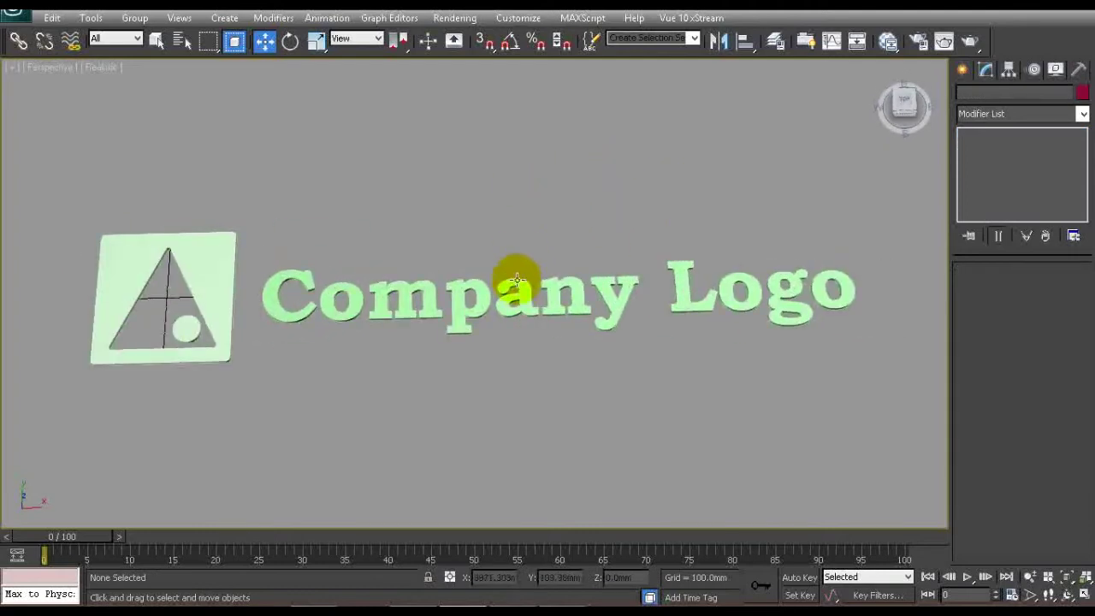
Step: Open the Compact Material Editor for the selected text, place it beside the logo and close it again
left_click(518, 285)
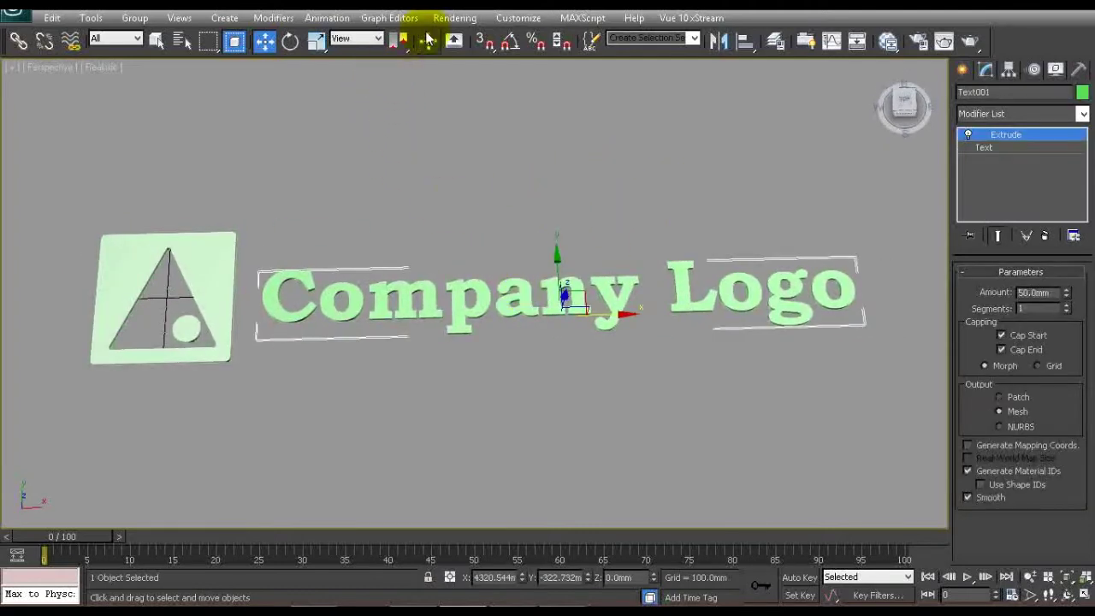
left_click(452, 18)
mouse_move(648, 279)
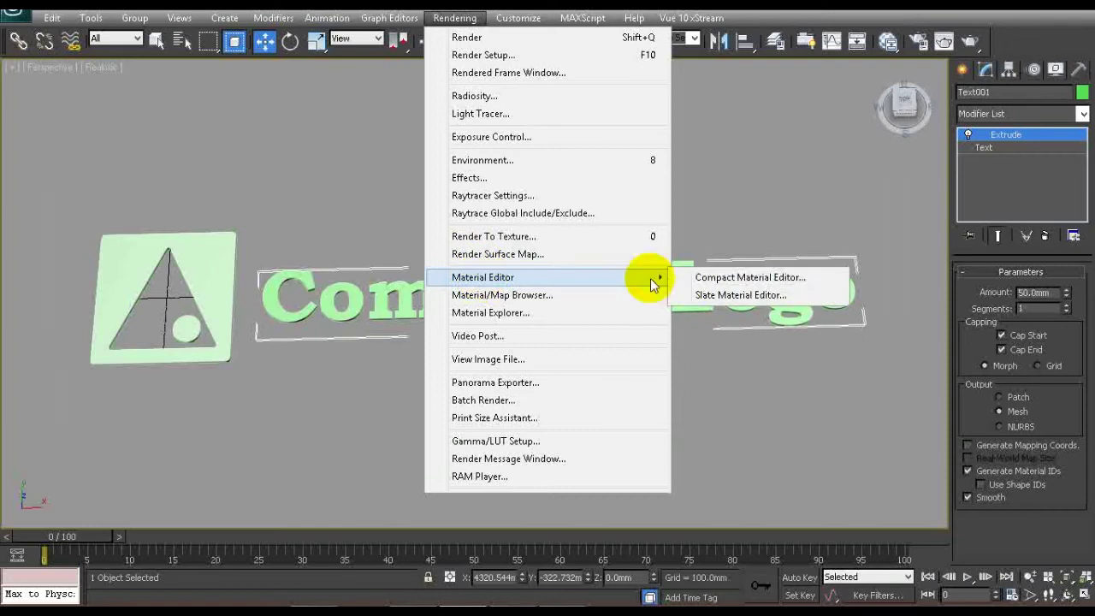
left_click(704, 278)
left_click_drag(368, 8, 258, 8)
middle_click_drag(338, 159, 475, 161)
middle_click_drag(538, 179, 486, 160)
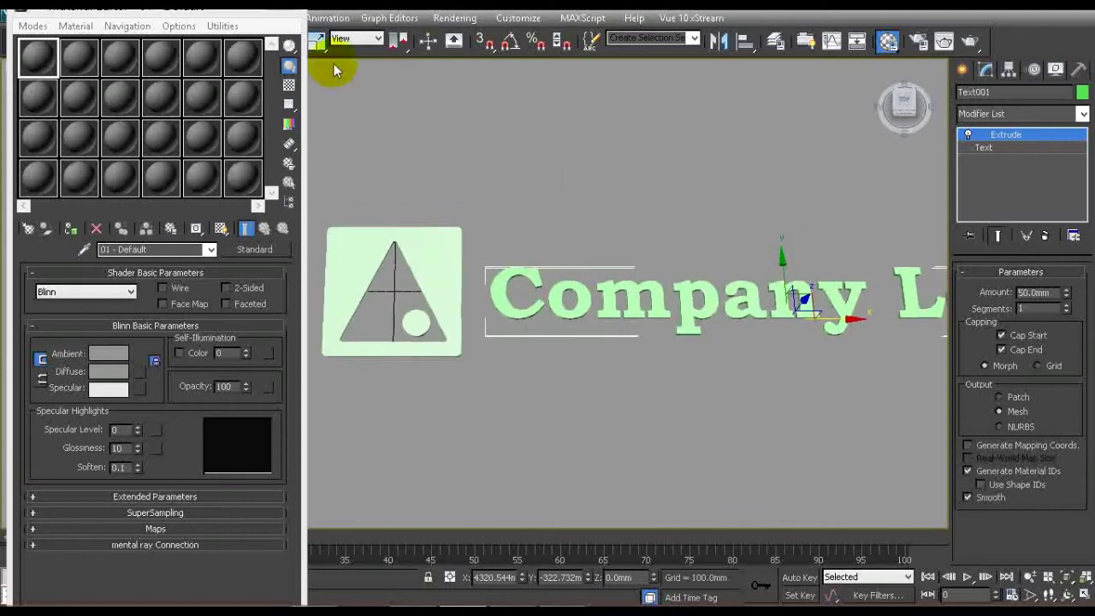
key("m")
Step: Open the Slate Material Editor, shift it aside, deselect the text and shrink the editor window
left_click(454, 18)
mouse_move(625, 278)
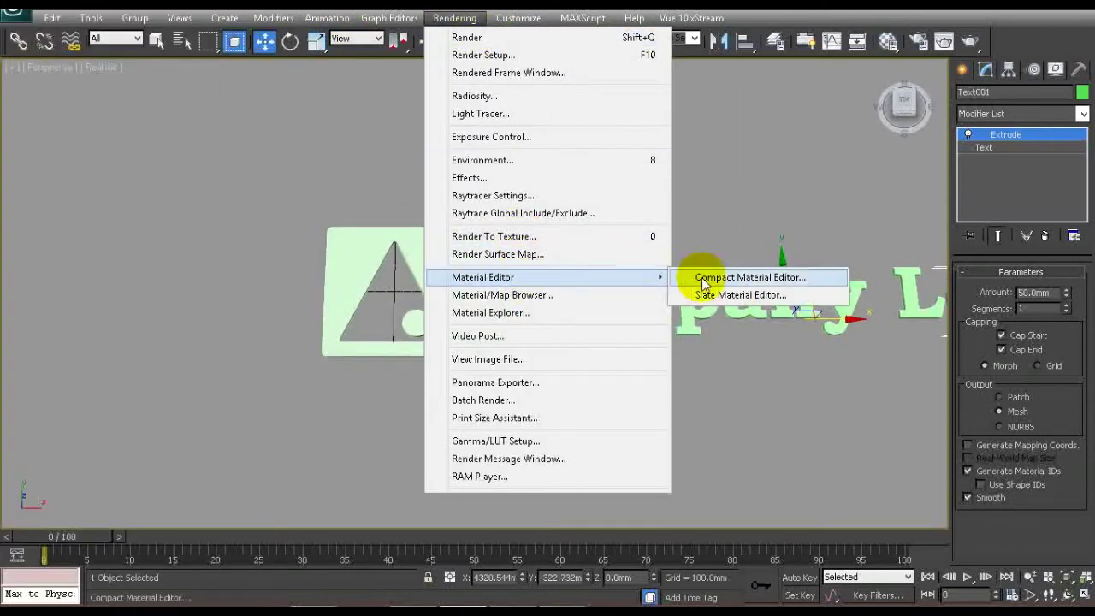
left_click(740, 295)
left_click_drag(473, 79, 394, 86)
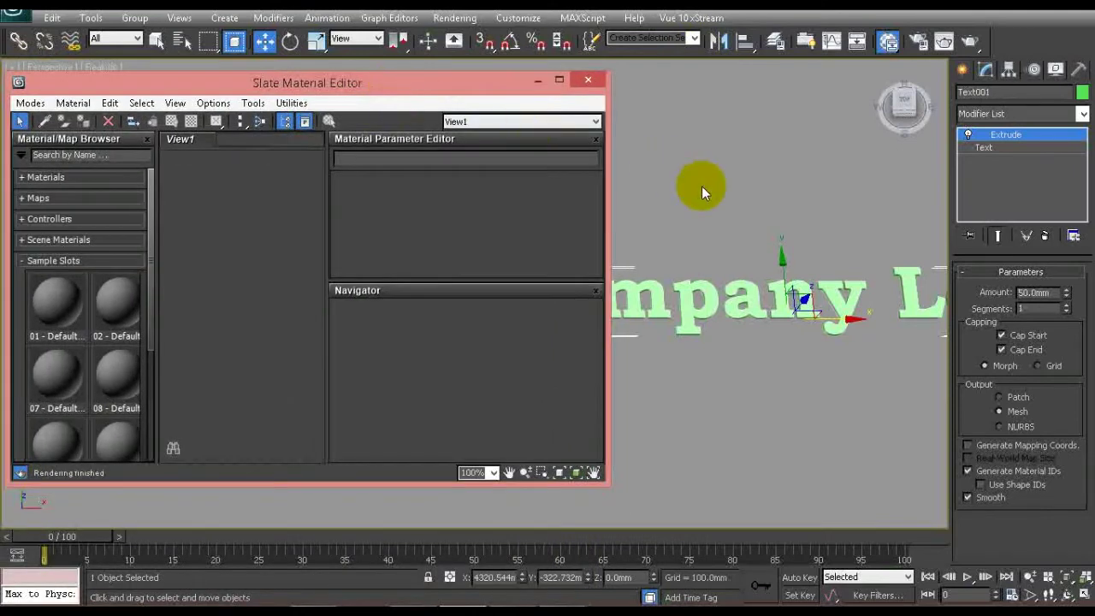
left_click(702, 186)
left_click_drag(603, 481, 520, 474)
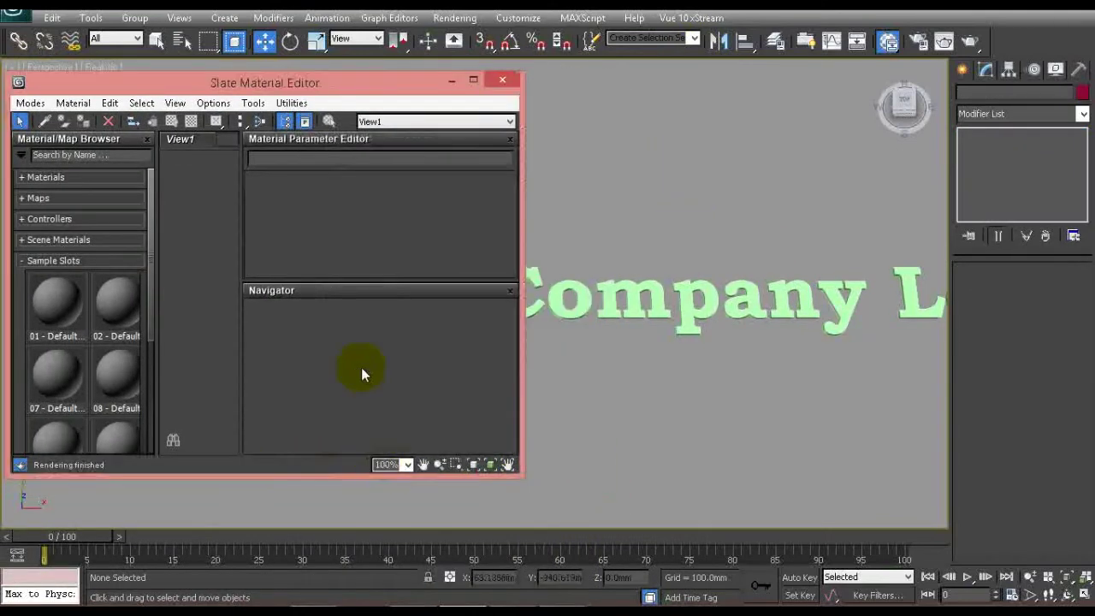
Step: Add the 01 - Default sample material to the node view and widen the editor to show its whole node
double_click(52, 306)
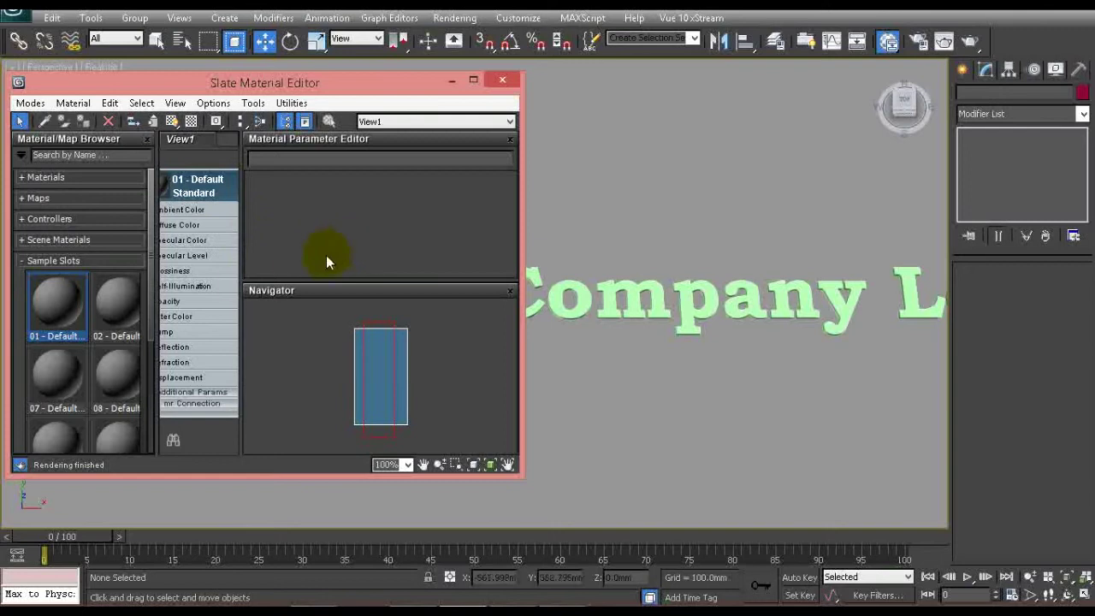
left_click_drag(523, 203, 621, 203)
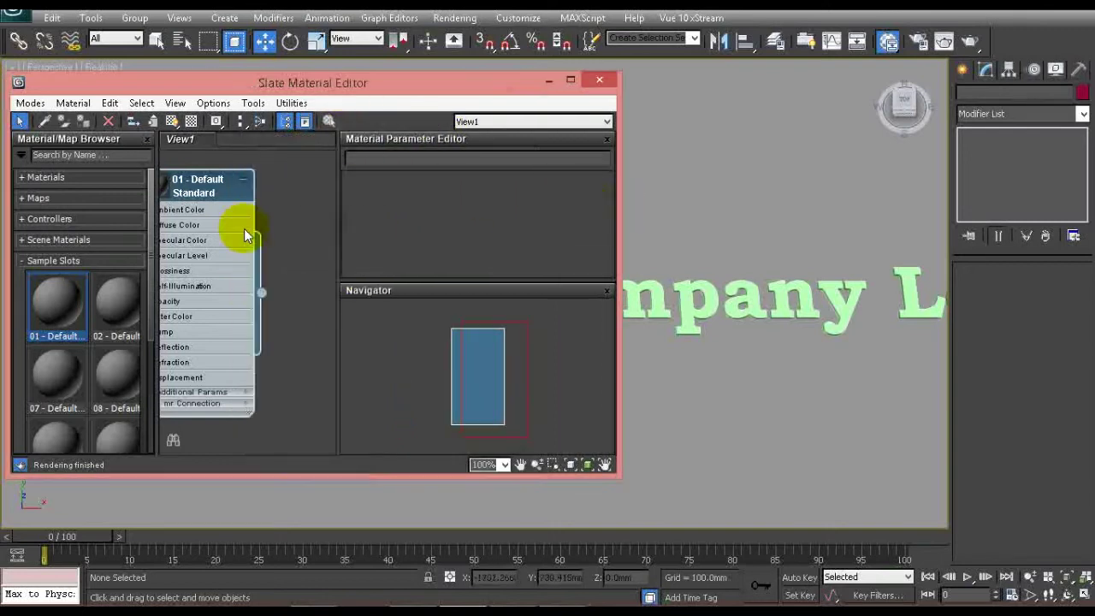
middle_click_drag(206, 224, 259, 227)
left_click(673, 194)
Step: Move the material editor clear of the plate and assign the 01 - Default material to the plate
left_click_drag(453, 84, 323, 130)
left_click_drag(344, 135, 657, 368)
left_click(442, 268)
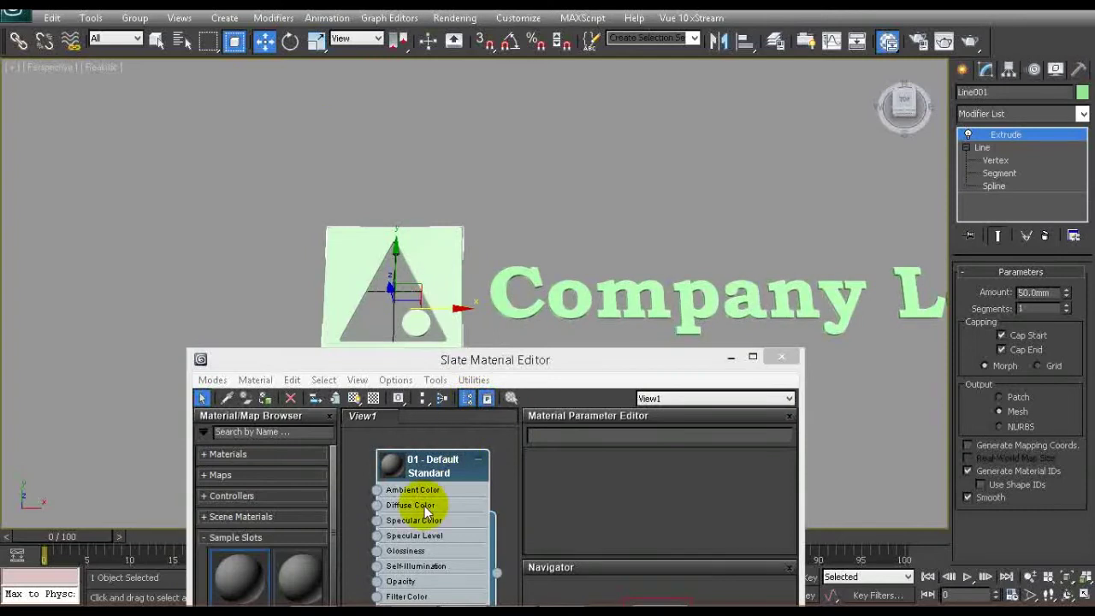
right_click(433, 467)
left_click(528, 66)
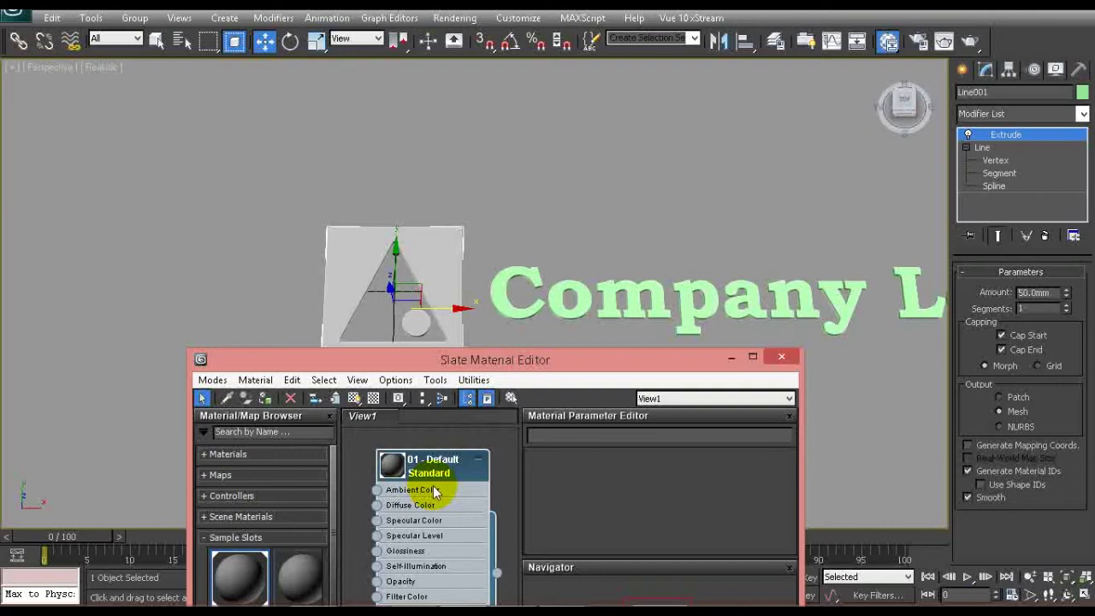
Step: Reposition the material editor and open the 01 - Default material's parameters
left_click_drag(505, 359, 342, 236)
double_click(229, 340)
double_click(273, 412)
double_click(215, 382)
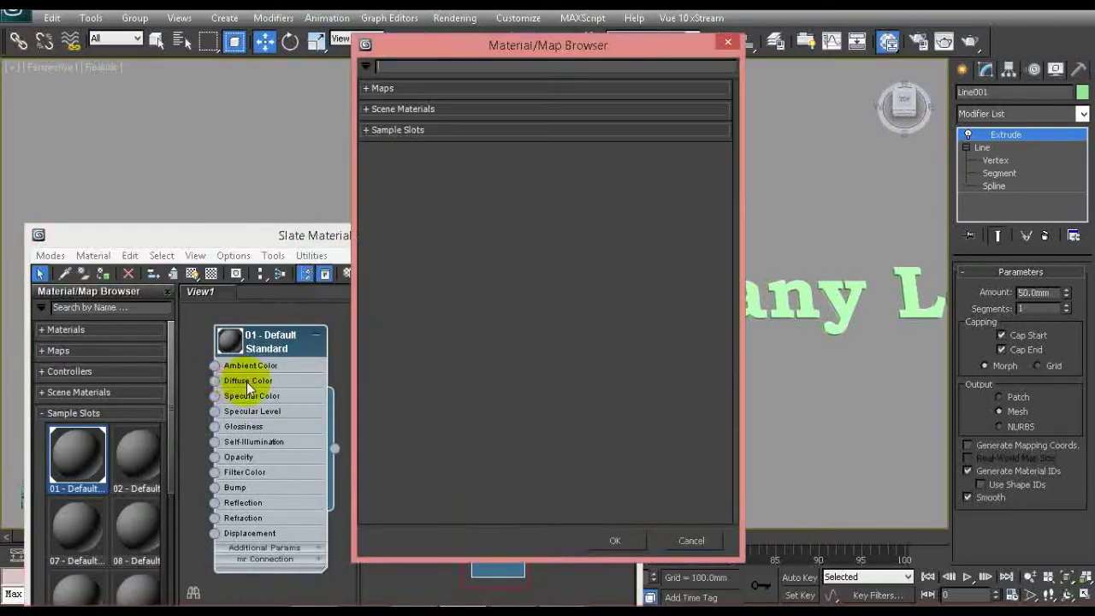
left_click(627, 533)
double_click(246, 381)
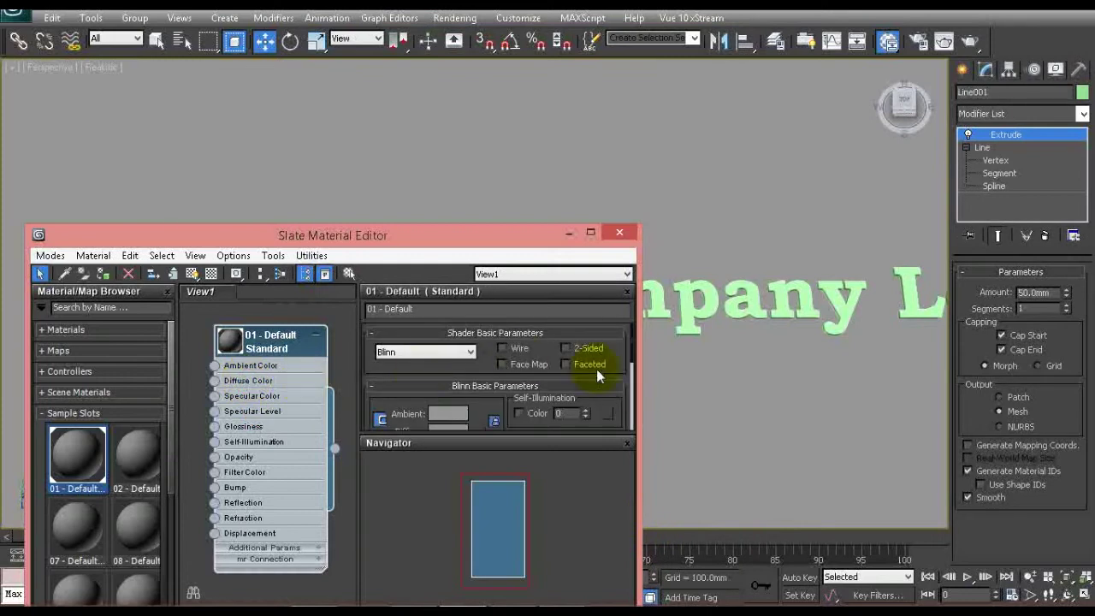
Step: Set the 01 - Default material's diffuse colour to a saturated blue and move the material editor clear of the plate
left_click_drag(485, 230, 324, 93)
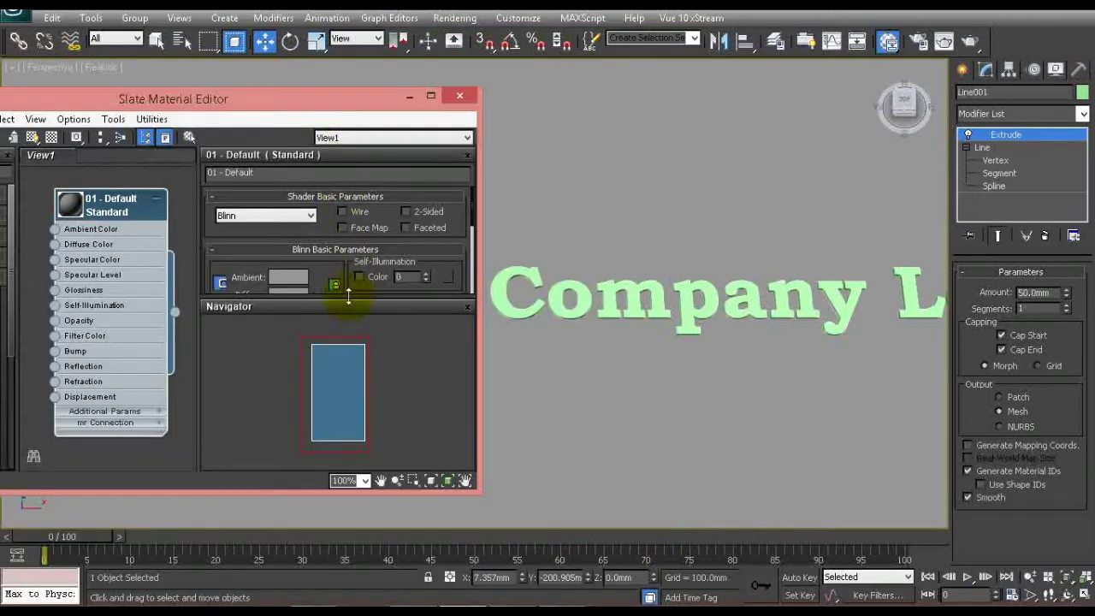
left_click_drag(348, 295, 343, 376)
left_click(290, 296)
left_click(396, 100)
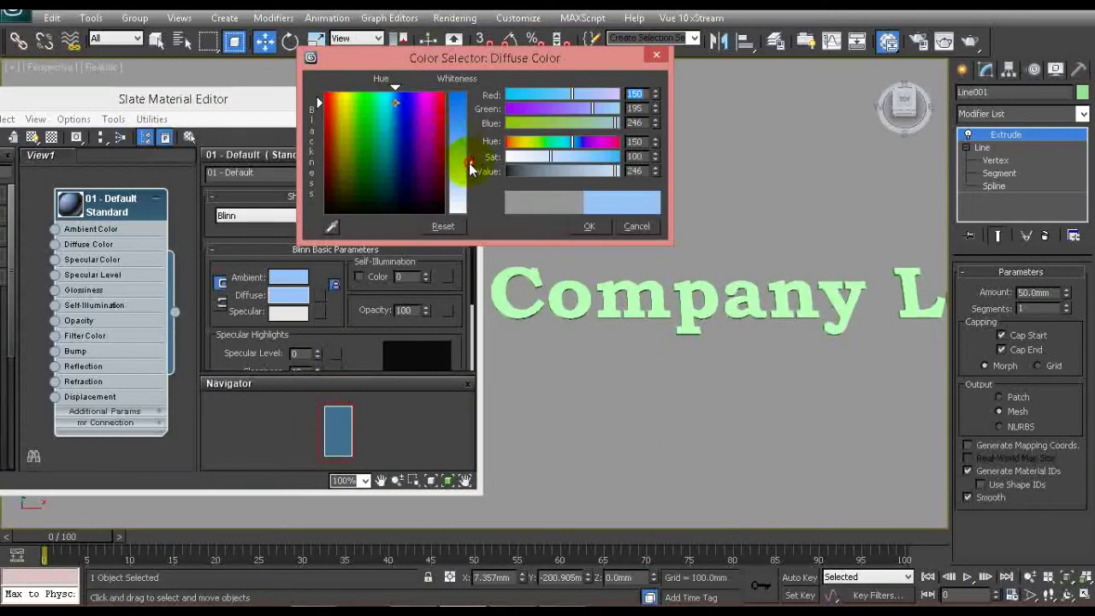
left_click_drag(469, 164, 466, 114)
left_click(581, 228)
left_click_drag(343, 102, 185, 138)
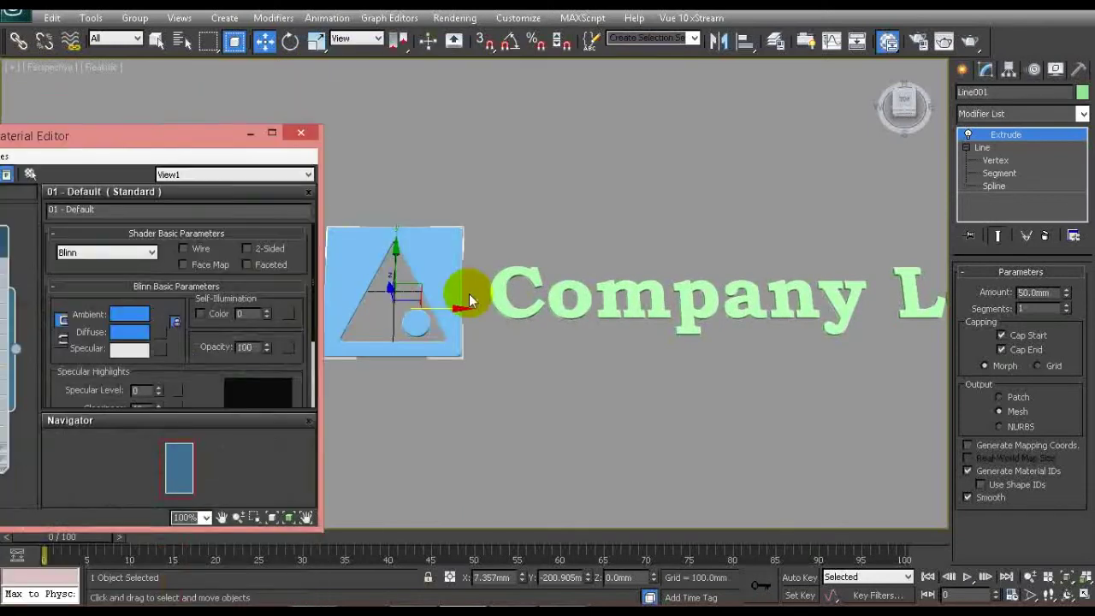
Step: Add the 02 - Default sample material to the node view and assign it to the company text
left_click(566, 232)
left_click(639, 293)
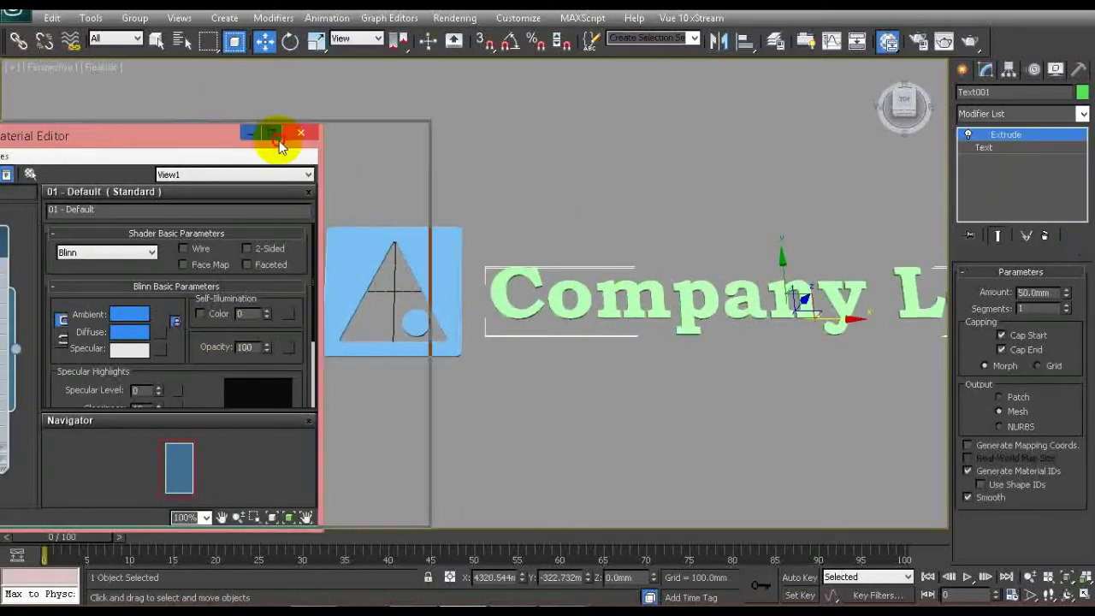
left_click_drag(282, 136, 731, 90)
left_click_drag(268, 305, 331, 278)
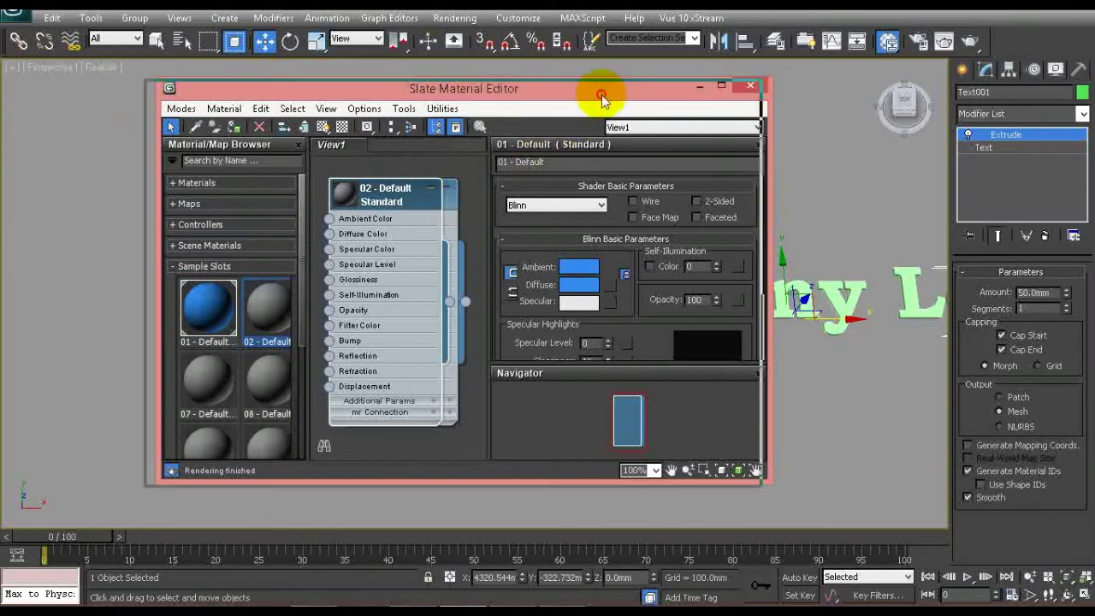
left_click_drag(598, 93, 501, 119)
right_click(245, 225)
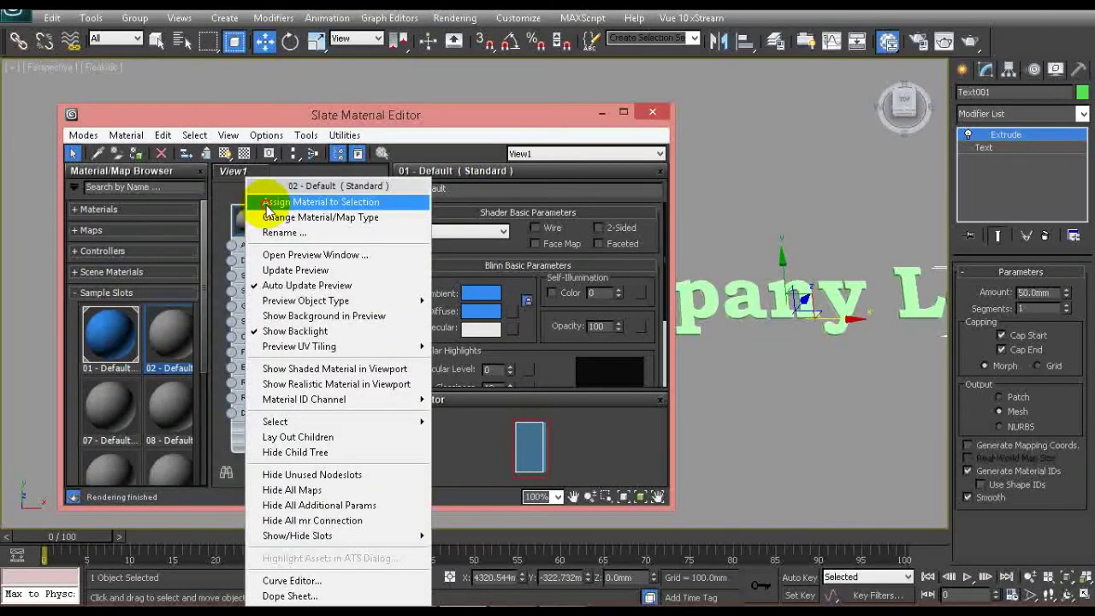
left_click(265, 203)
Step: Set the 02 - Default material's diffuse colour to white and close the material editor
double_click(246, 221)
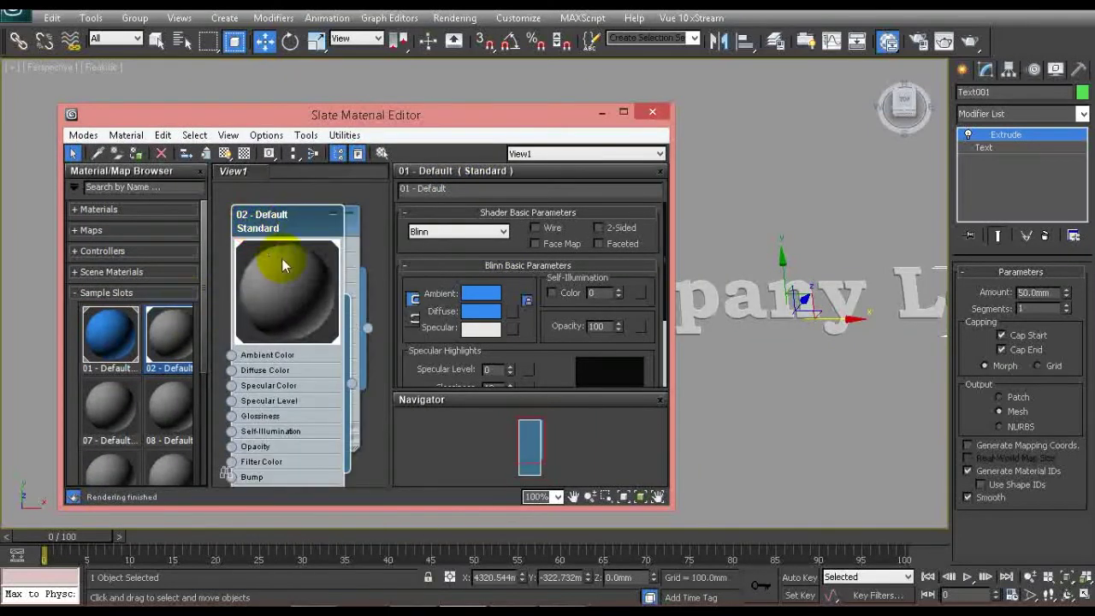
left_click(231, 370)
left_click(690, 540)
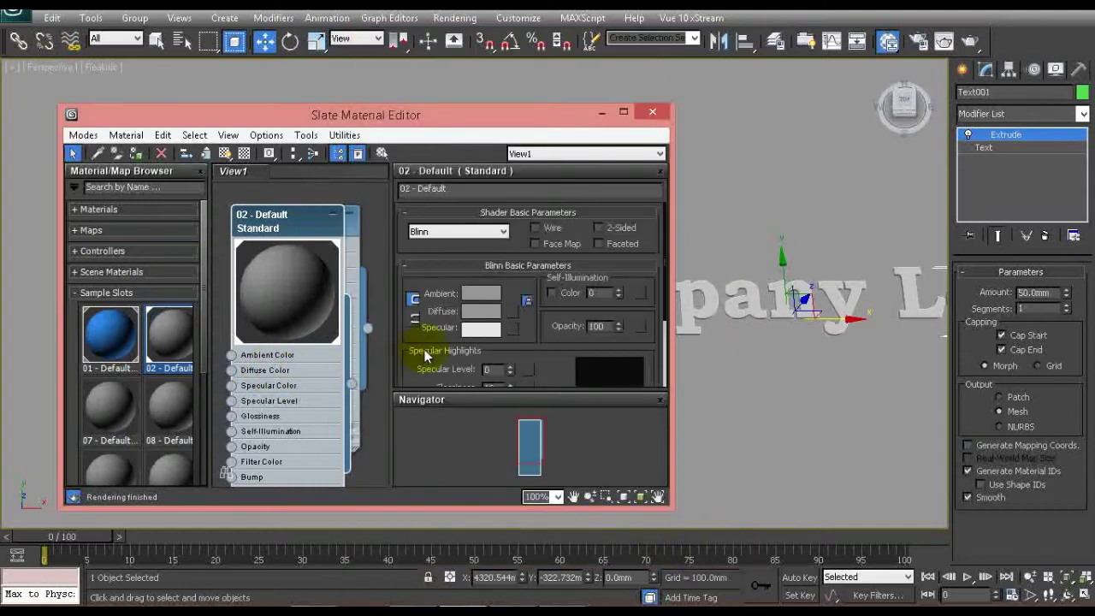
left_click(481, 311)
left_click(469, 216)
left_click(590, 226)
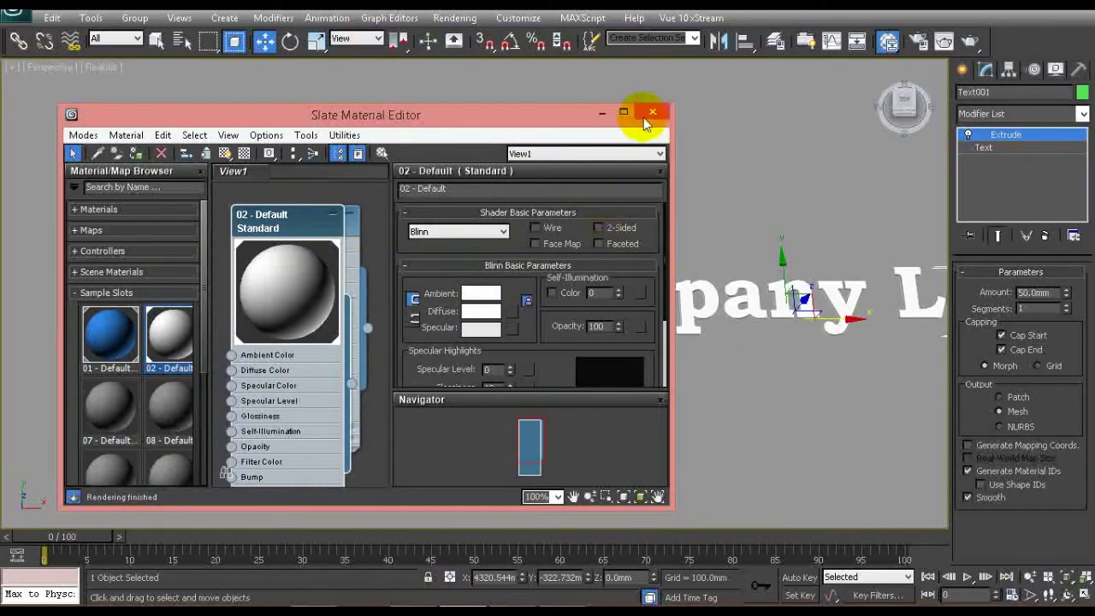
left_click(645, 115)
Step: Render the whole logo from the Top viewport, inspect the image and close the rendered frame
left_click(414, 185)
middle_click_drag(414, 185, 551, 196)
scroll(553, 196, "down", 3)
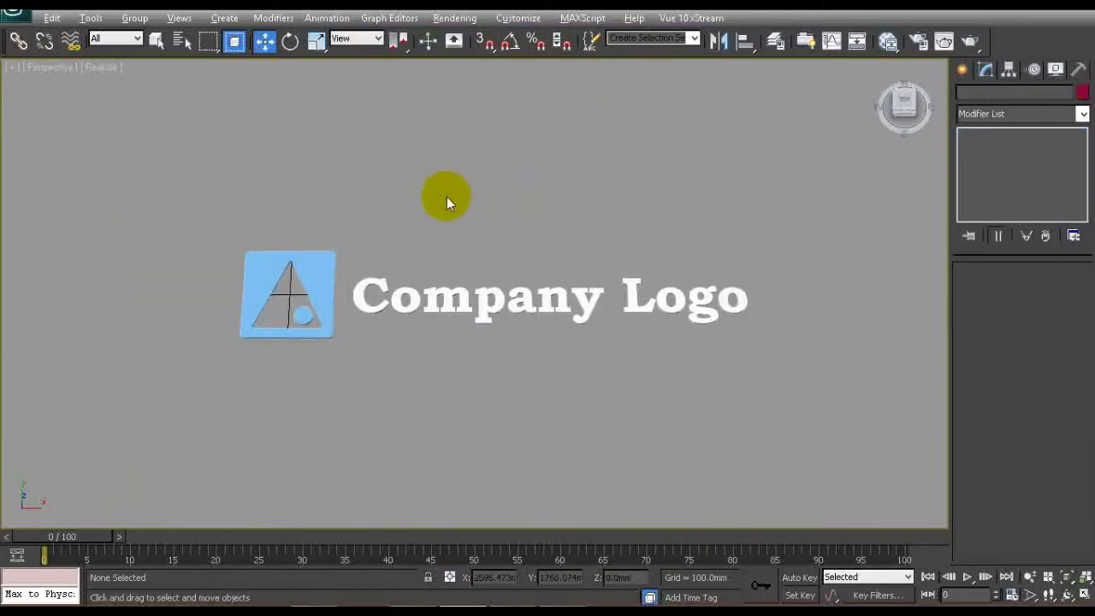
left_click(1086, 595)
left_click(405, 172)
key("alt+w")
scroll(482, 217, "up", 2)
middle_click_drag(482, 218, 514, 228)
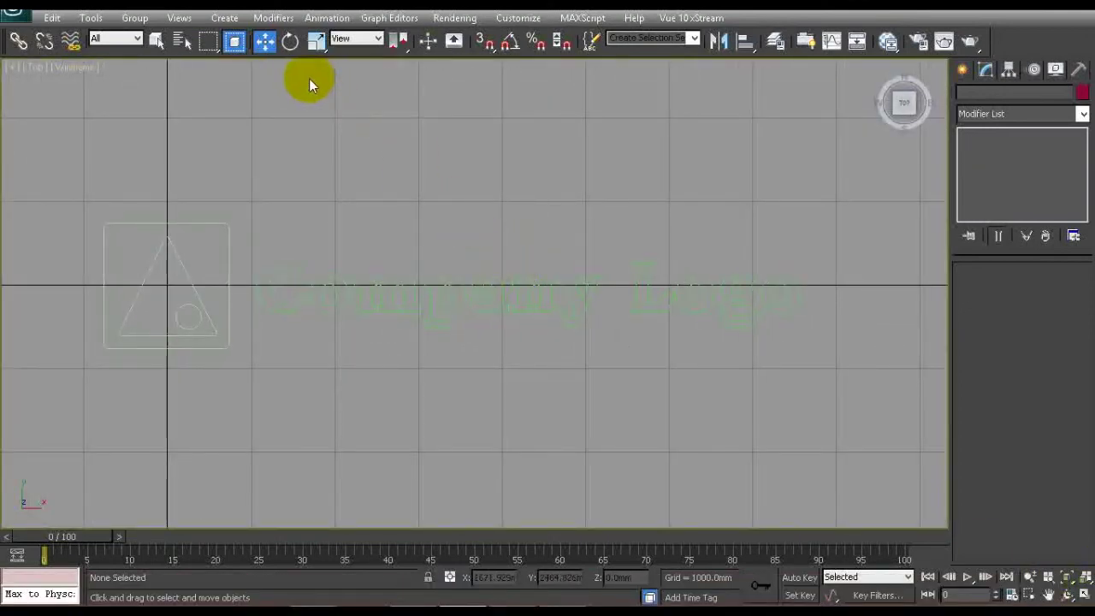
left_click(454, 17)
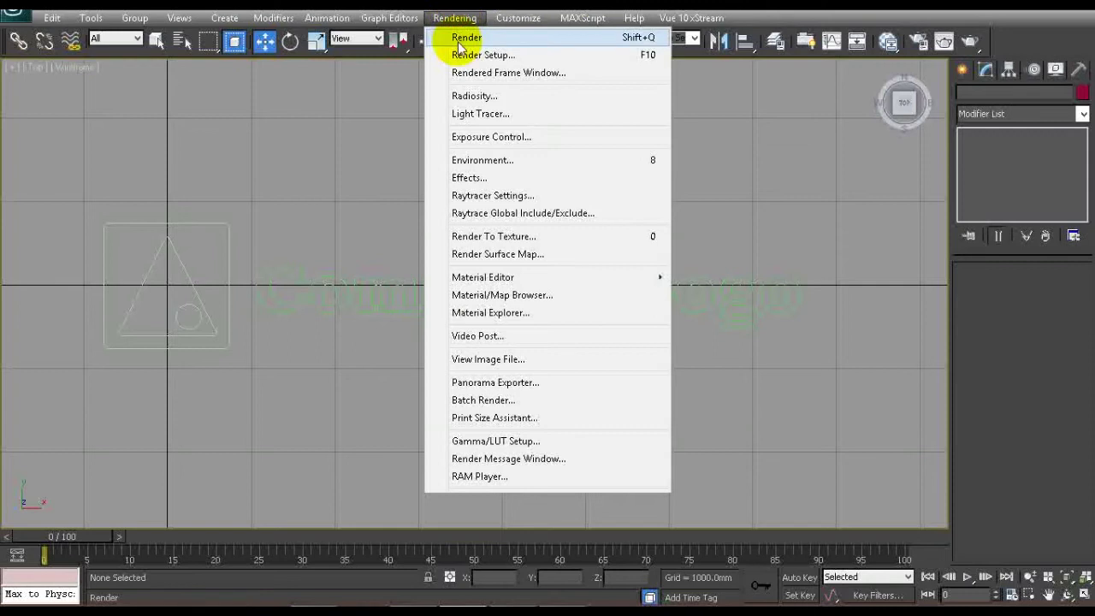
left_click(454, 36)
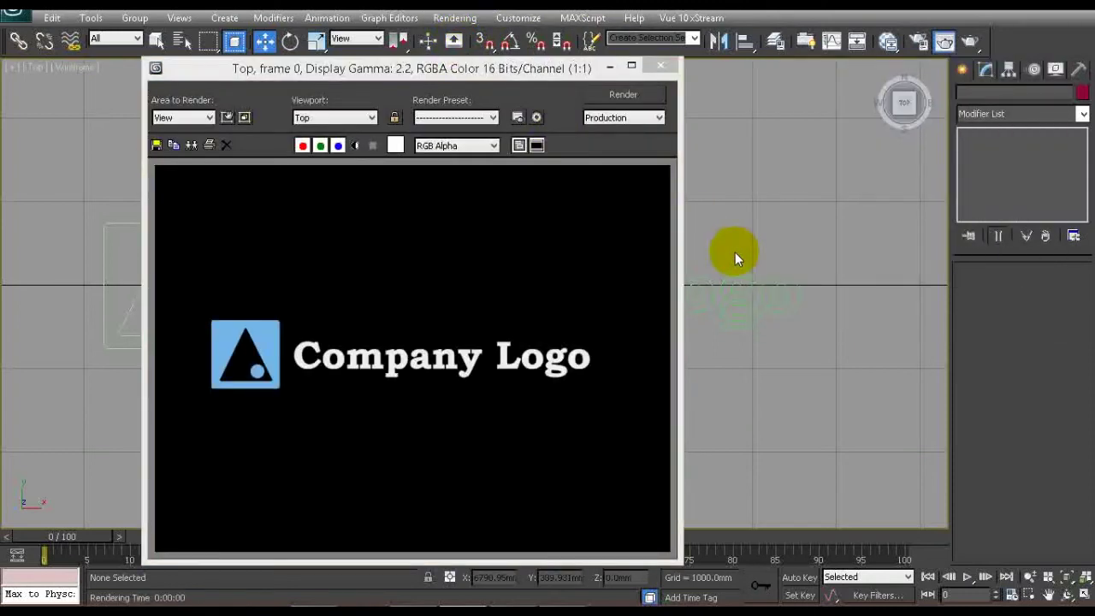
left_click(660, 66)
Step: In the perspective view, set the plate's extrusion amount to 70 mm and deepen the company text's extrusion
left_click(1046, 575)
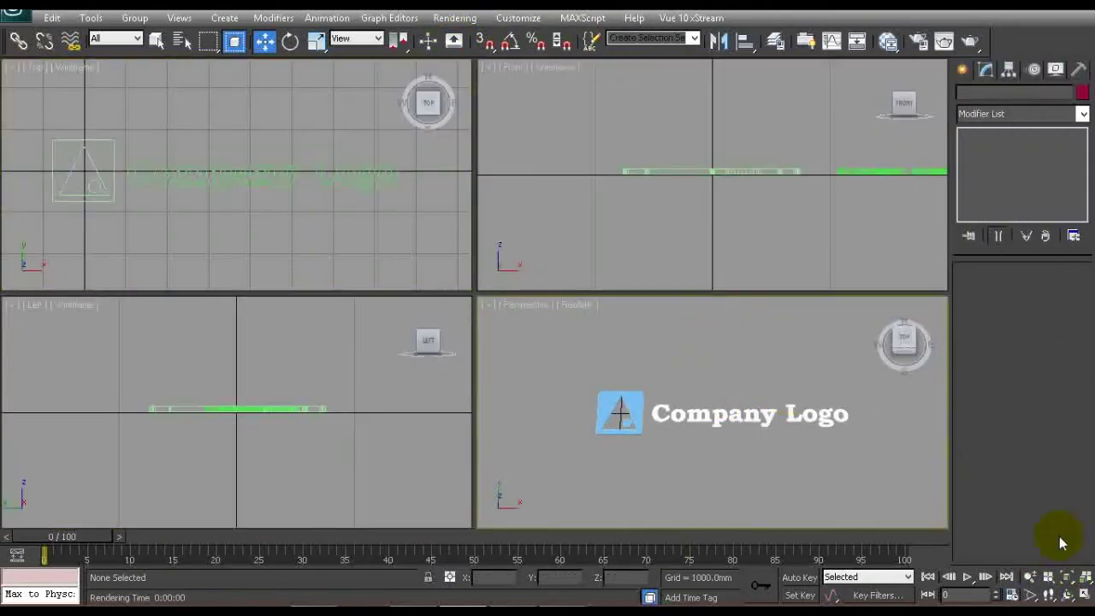
left_click(1085, 594)
middle_click_drag(643, 384, 459, 254, "alt")
left_click(472, 250)
scroll(464, 261, "up", 3)
scroll(464, 262, "down", 3)
scroll(462, 253, "up", 2)
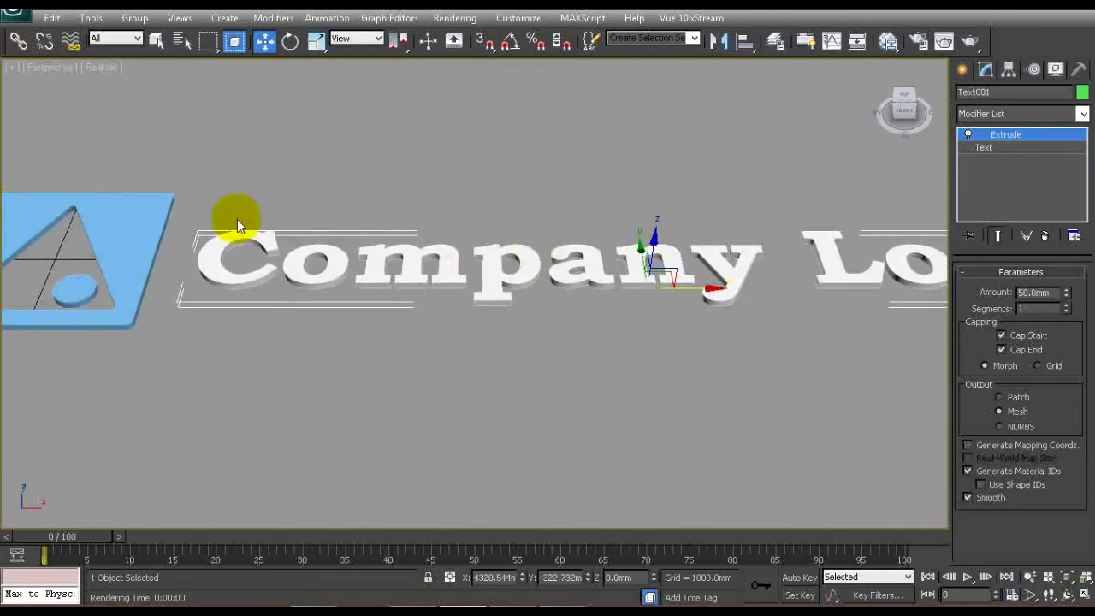
left_click(156, 210)
left_click(1010, 293)
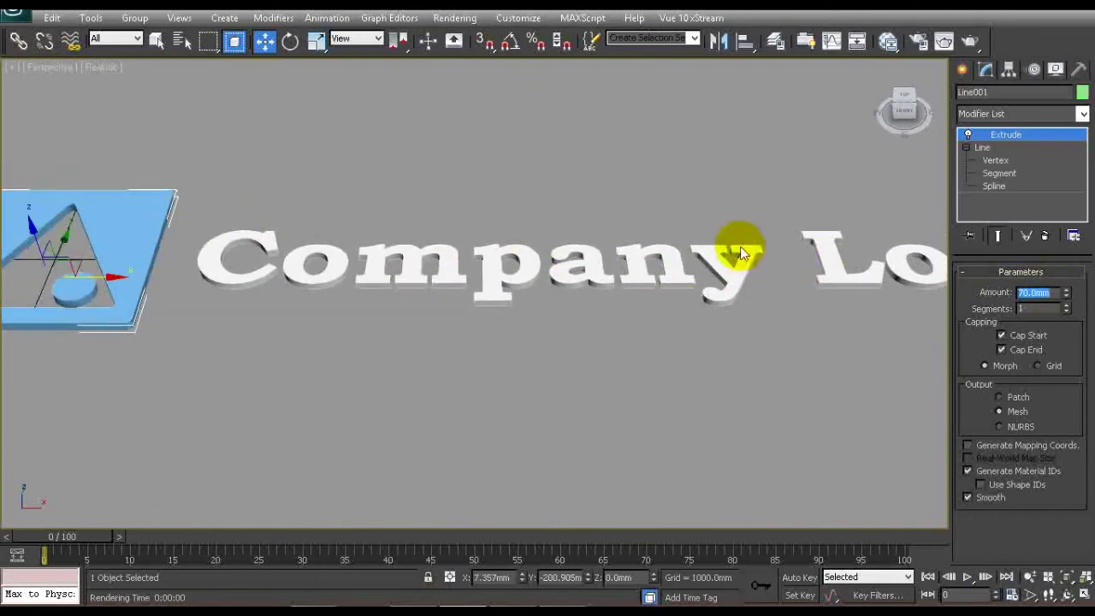
left_click(737, 248)
Step: Group the plate and the company text under the name Logo
scroll(533, 189, "down", 2)
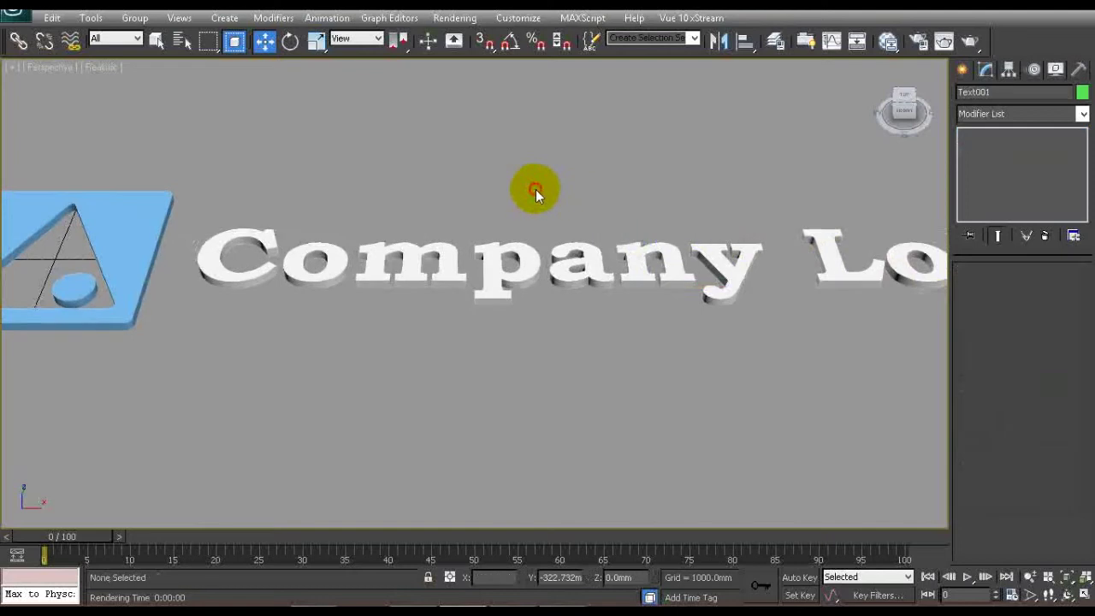
scroll(570, 196, "down", 2)
middle_click_drag(570, 196, 416, 237, "alt")
scroll(416, 237, "up", 2)
left_click(246, 254)
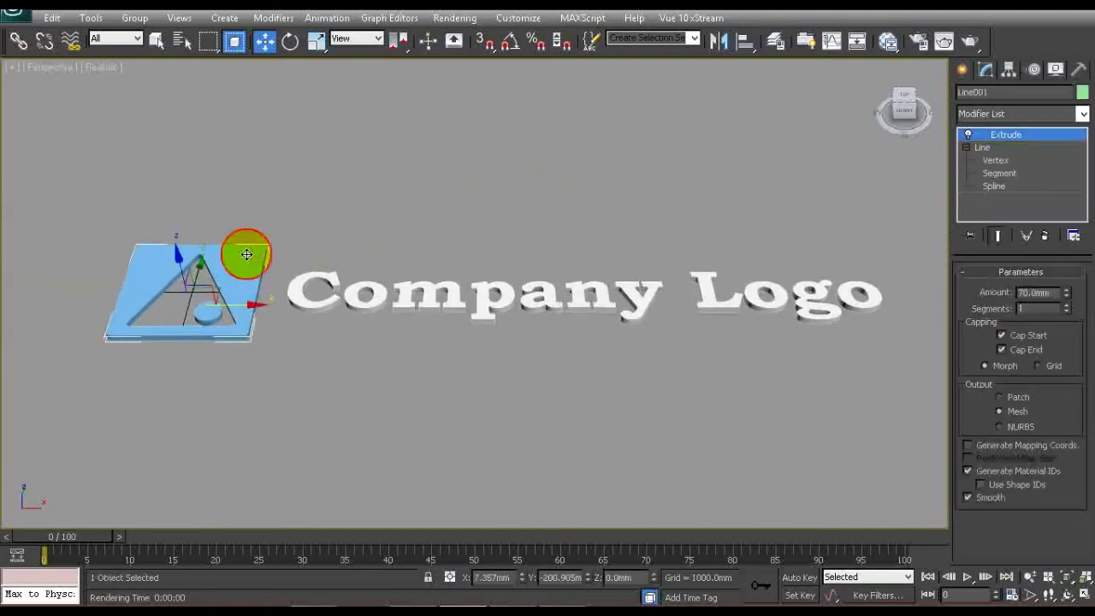
left_click(326, 276, "ctrl")
left_click(134, 18)
left_click(147, 37)
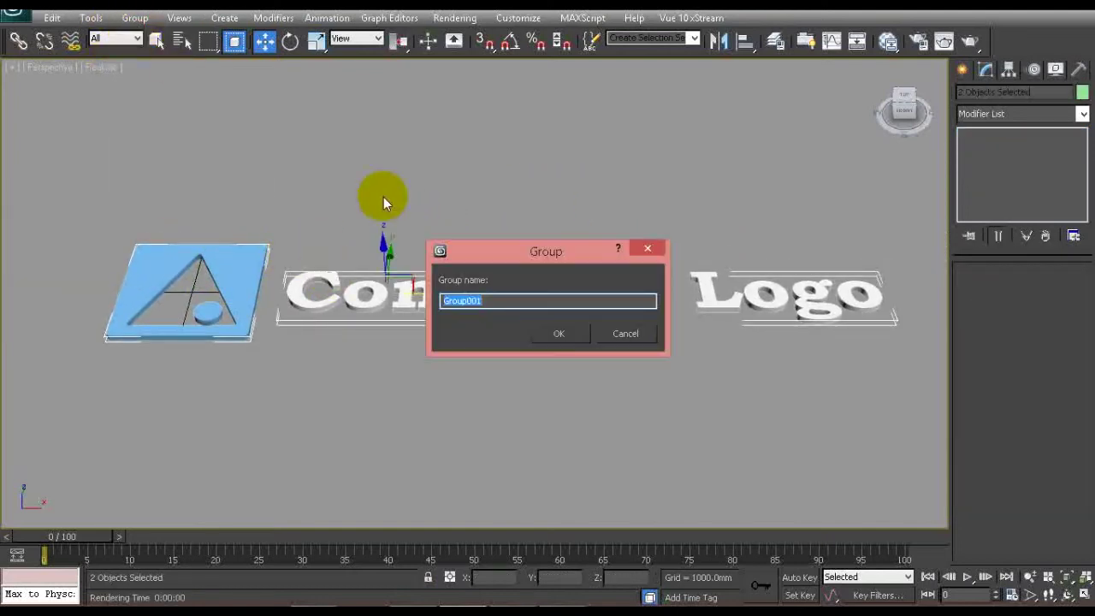
type("Logo")
key("Return")
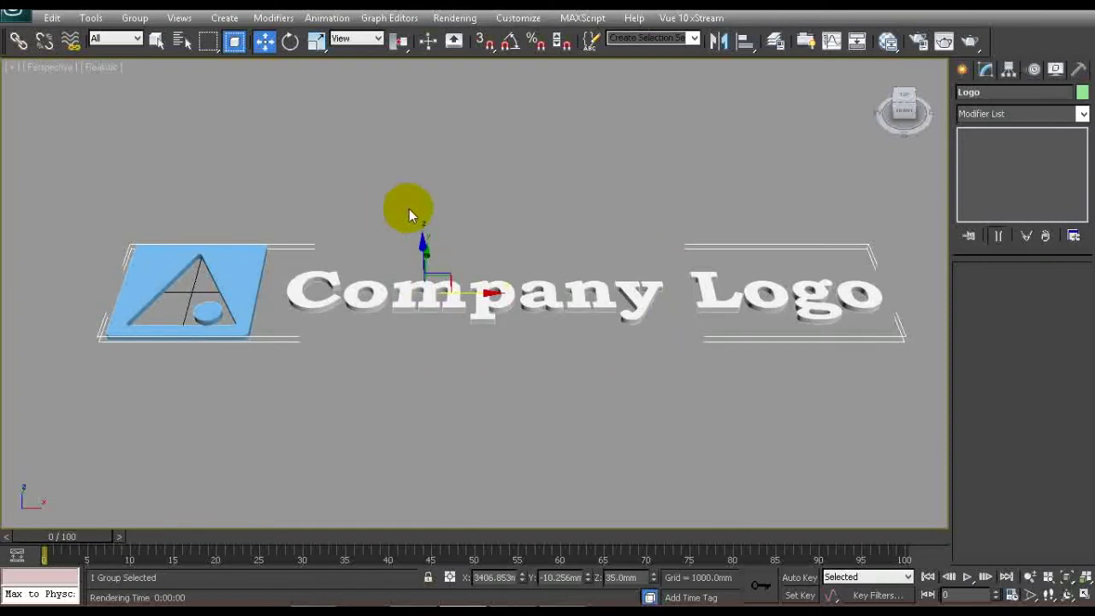
Step: Set the transform centre of the Logo group to Use Pivot Point Center
mouse_move(494, 176)
middle_mouse_down("alt")
mouse_move(482, 195)
mouse_move(489, 171)
middle_mouse_up("alt")
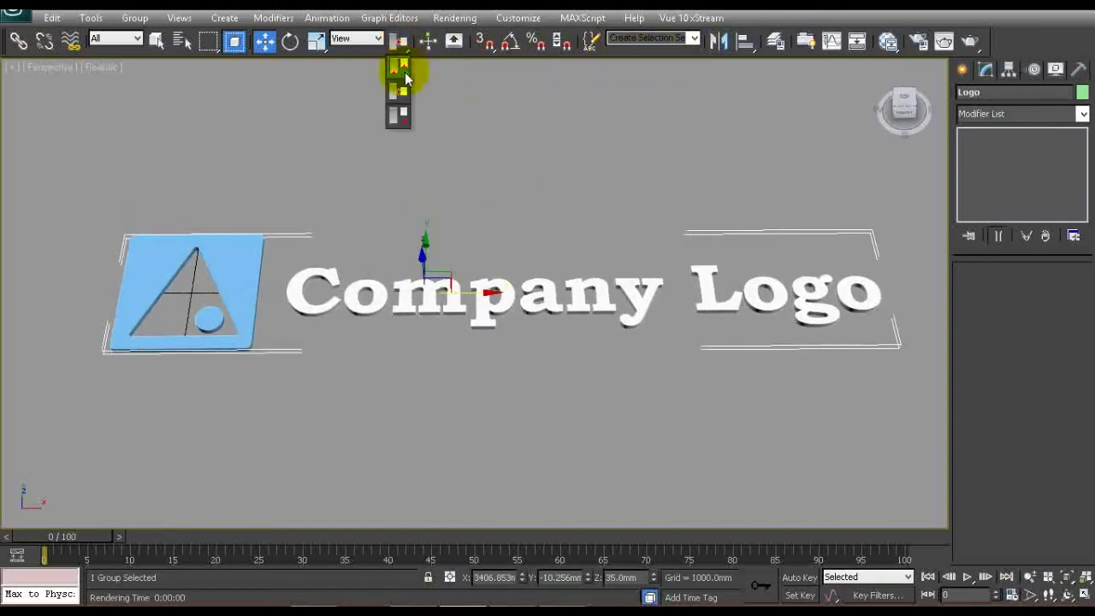
left_click(405, 74)
left_click(563, 294)
left_click(557, 287)
scroll(552, 272, "down", 4)
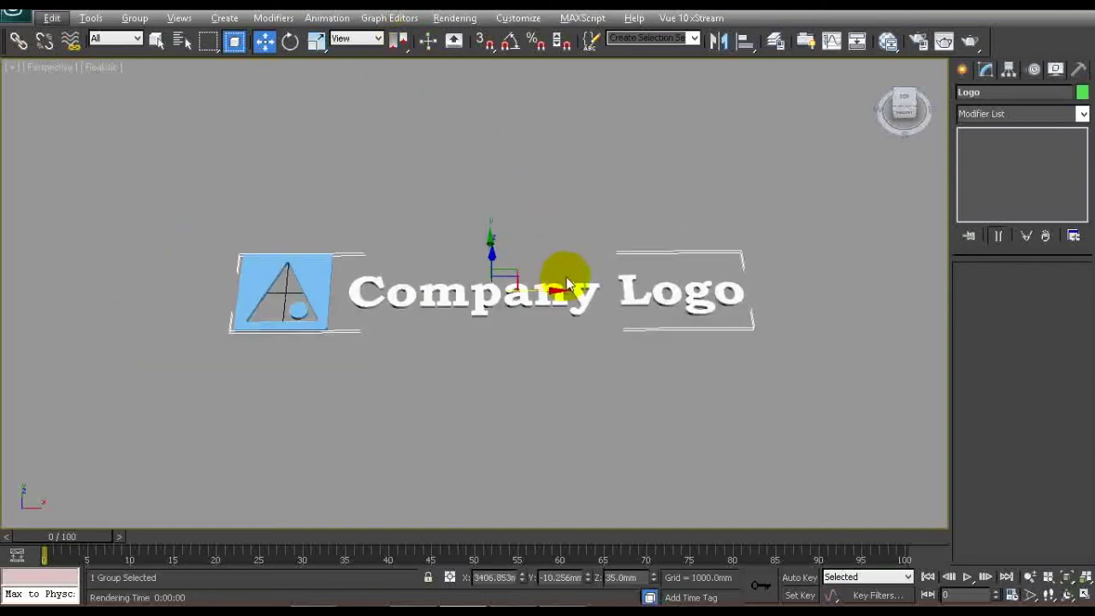
Step: Turn on Auto Key and set keys for the Logo group at frames 0 and 100, with the Rotate tool active
left_click(1084, 598)
left_click(371, 176)
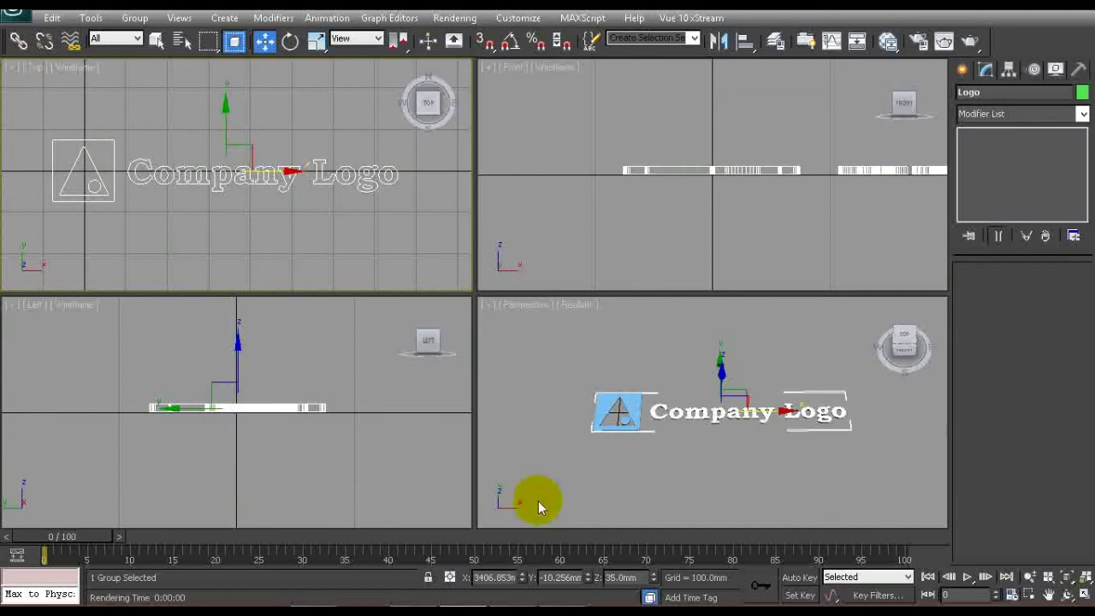
left_click(798, 577)
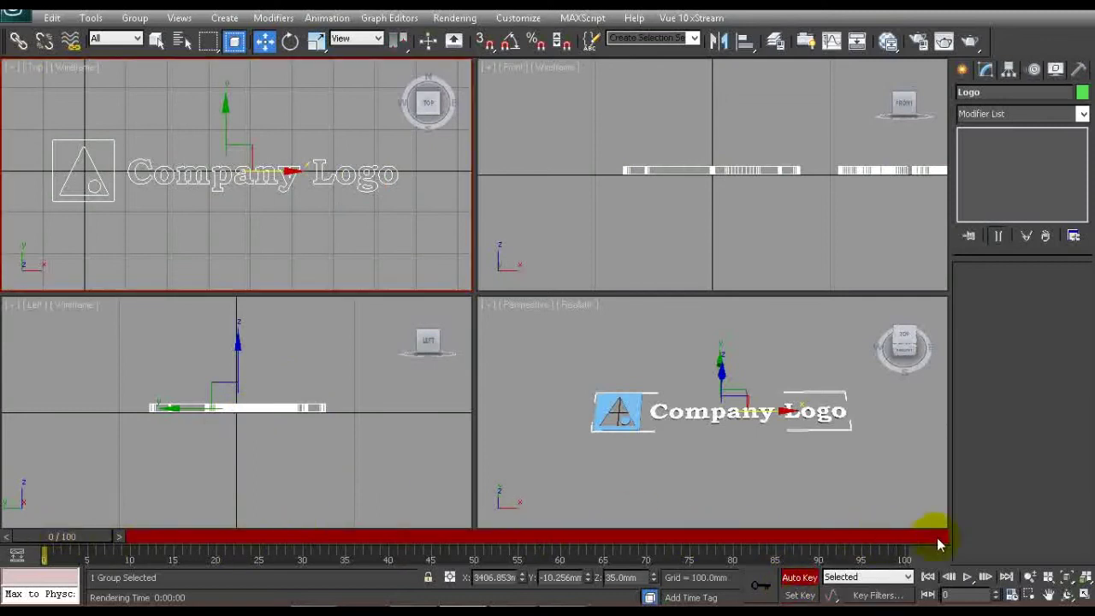
left_click(764, 587)
left_click_drag(107, 530, 950, 543)
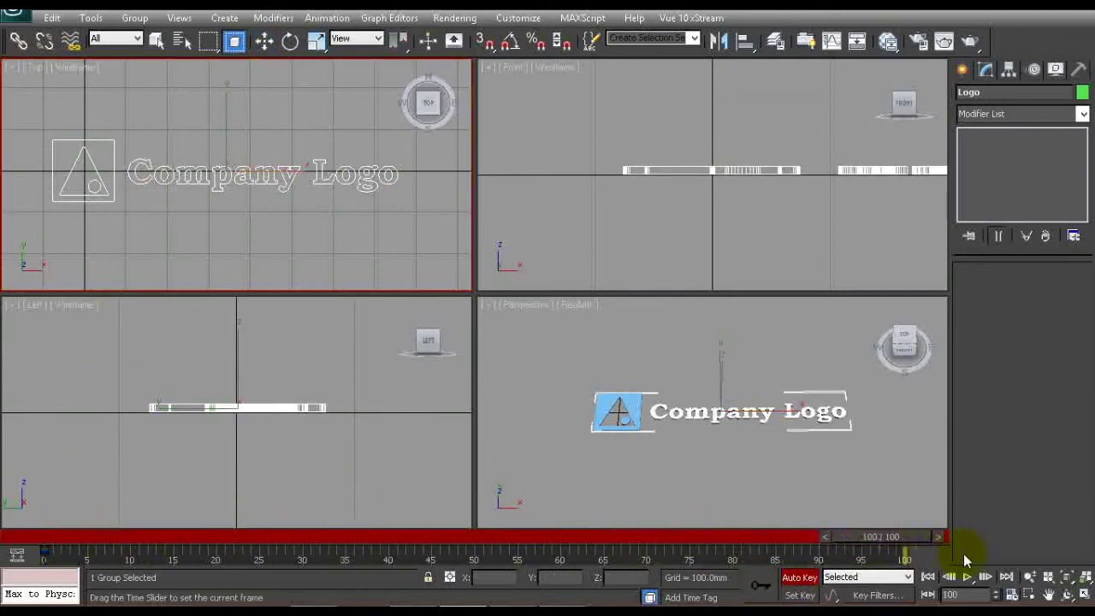
left_click(290, 43)
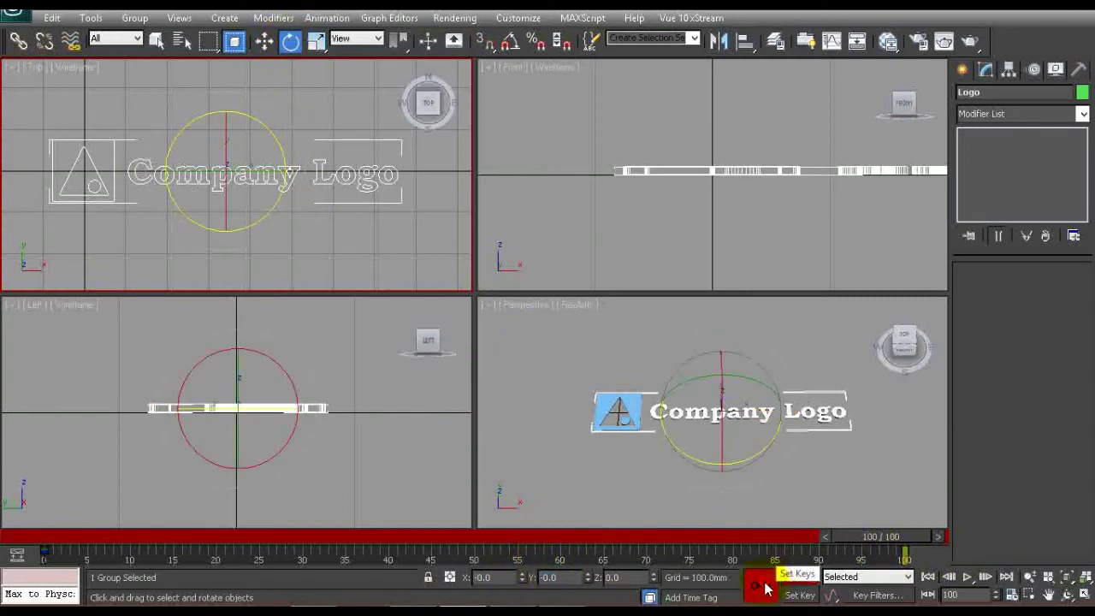
mouse_move(841, 535)
left_mouse_down()
mouse_move(624, 538)
mouse_move(860, 539)
left_mouse_up()
Step: Try to rotate the Logo group 360 degrees about the Y axis at frame 100
mouse_move(260, 178)
left_mouse_down()
mouse_move(257, 166)
mouse_move(260, 178)
left_mouse_up()
left_click_drag(882, 536, 5, 552)
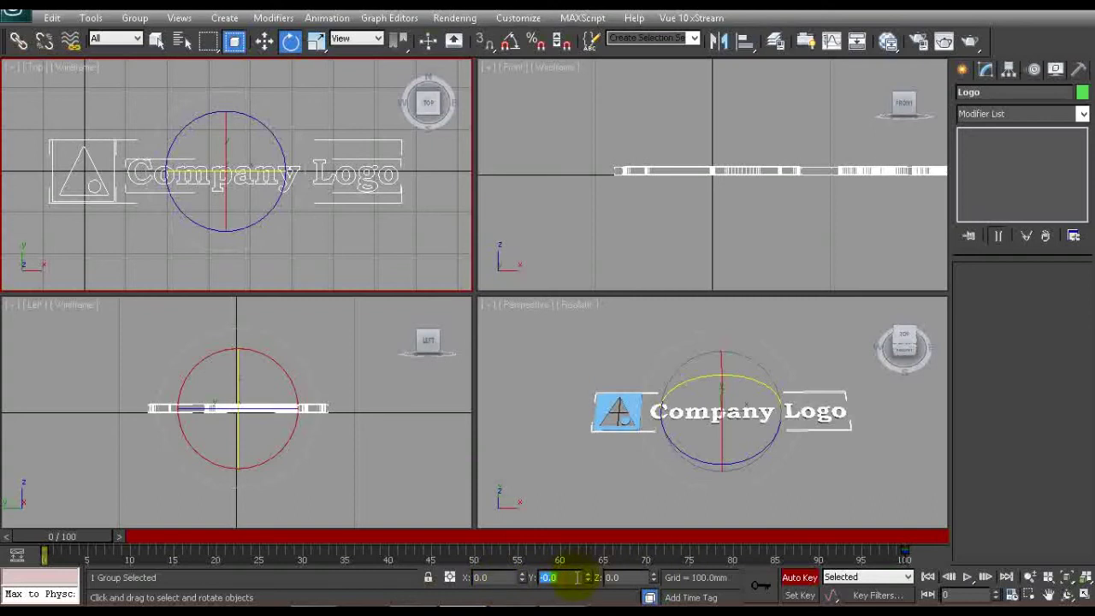
left_click_drag(94, 551, 859, 537)
left_click_drag(248, 209, 582, 592)
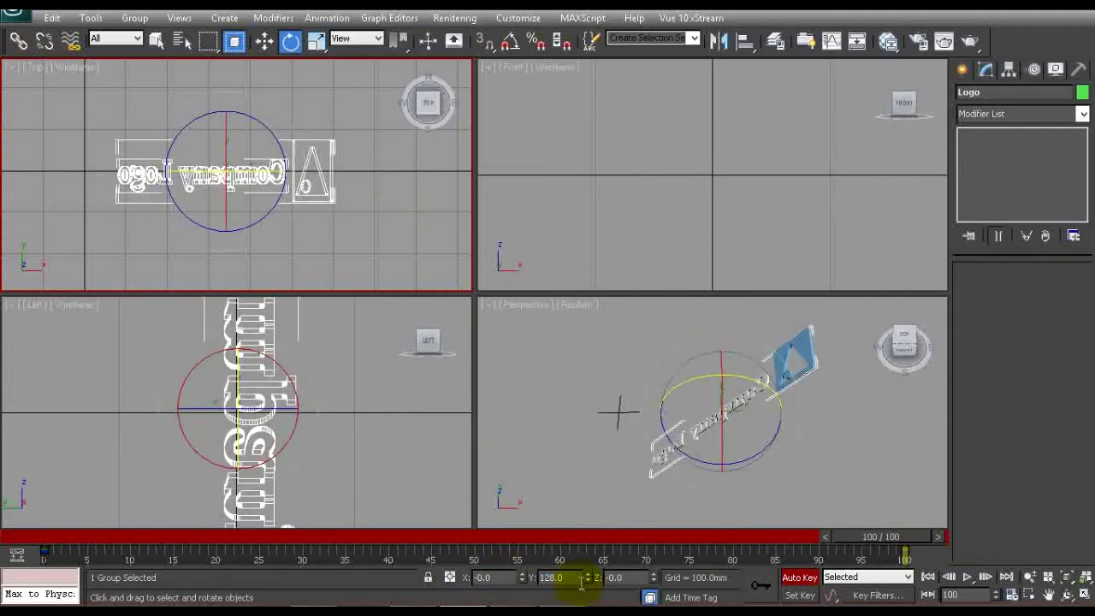
type("360")
key("Return")
Step: Set the Logo group's Y rotation at frame 100 to -360 degrees
left_click_drag(882, 536, 968, 545)
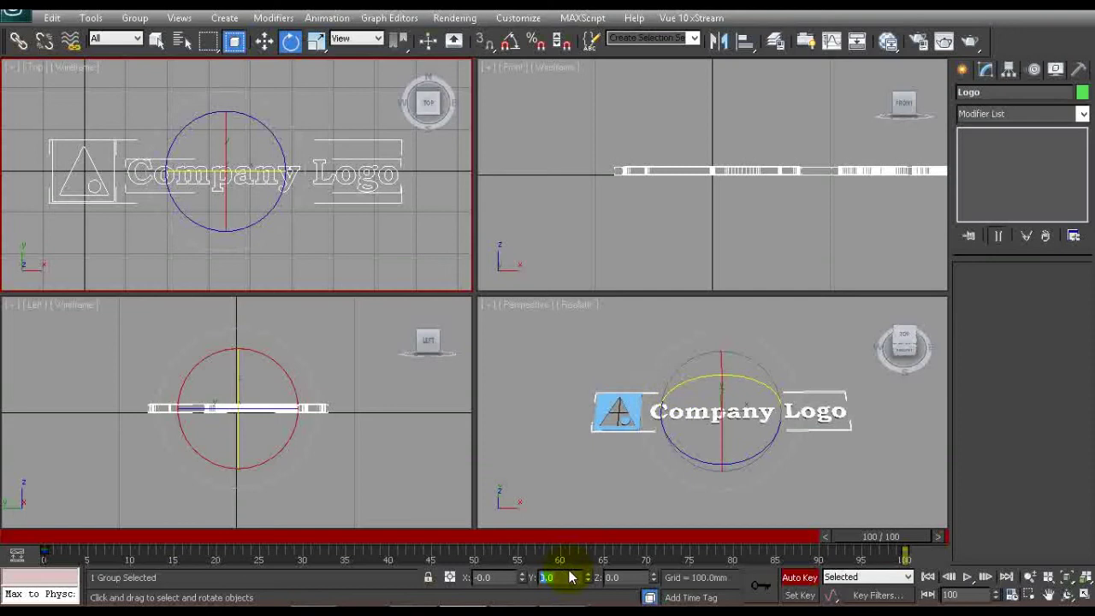
type("0")
key("Return")
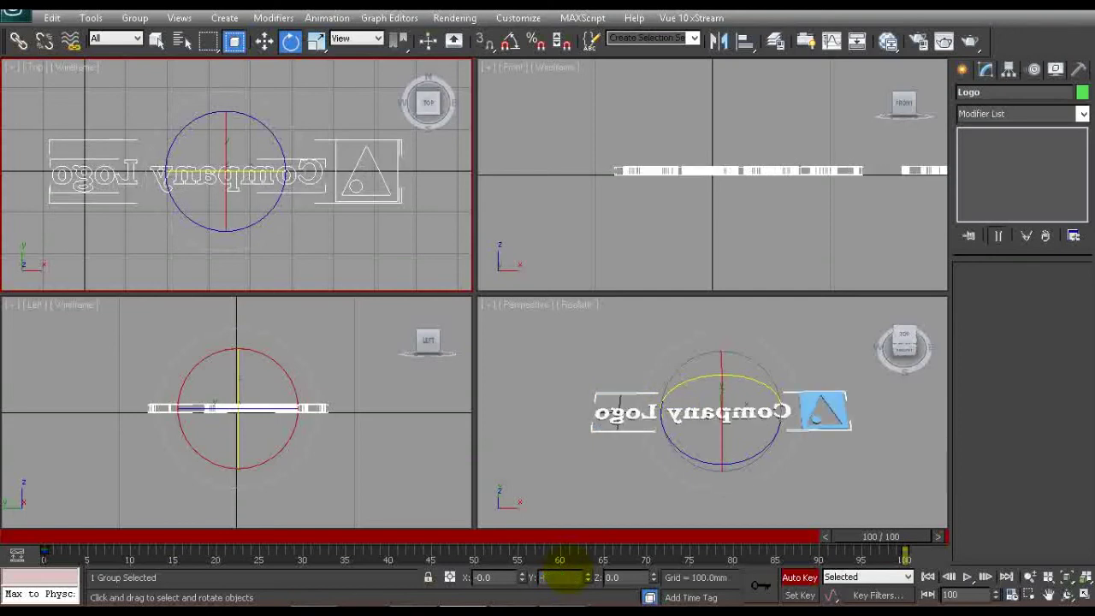
type("-360")
key("Return")
Step: Scrub the animation back to frame 0, turn off Auto Key and deselect the Logo group
left_click_drag(847, 536, 12, 520)
key("q")
left_click(116, 196)
left_click(111, 203)
left_click_drag(80, 536, 12, 587)
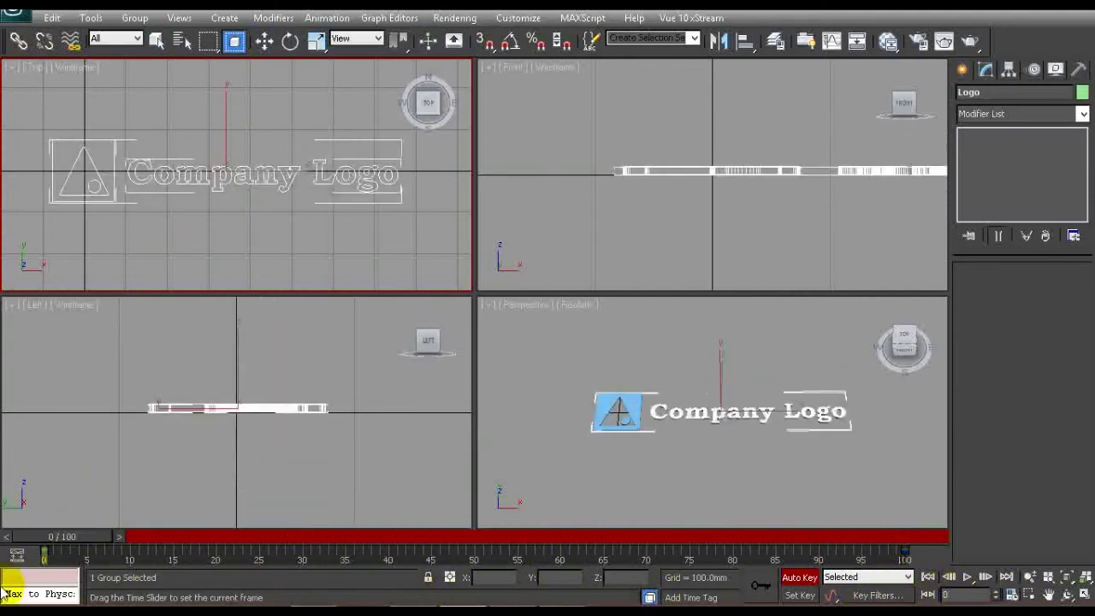
left_click(795, 577)
left_click(384, 252)
Step: Play the logo's rotation in the maximized perspective view, check it from above and stop the playback
left_click(563, 345)
left_click(1085, 597)
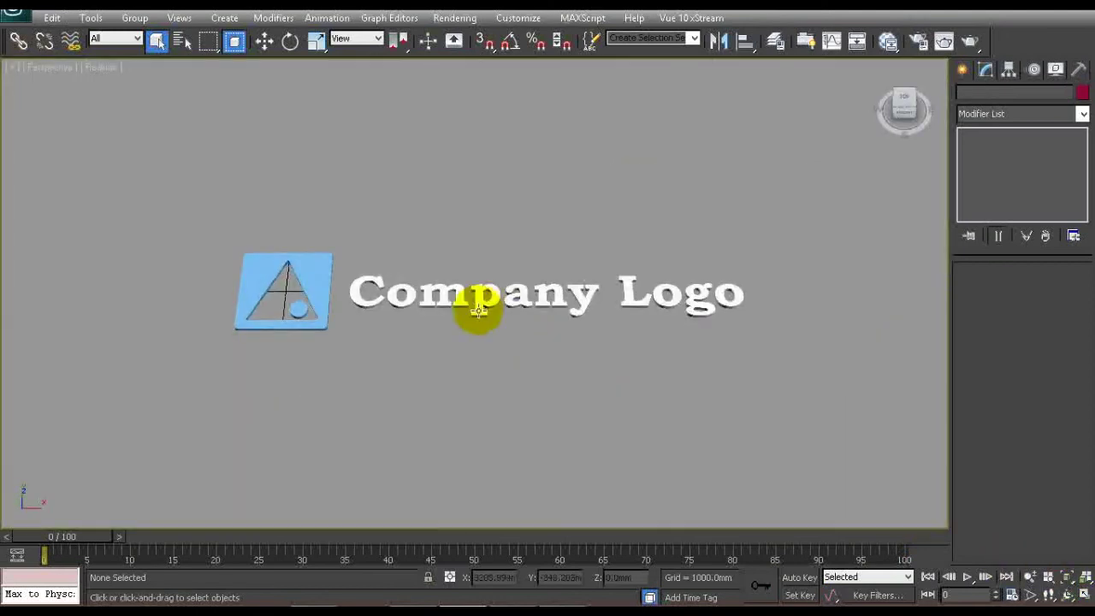
left_click(1029, 582)
left_click_drag(608, 325, 641, 296)
middle_click_drag(642, 296, 599, 293)
right_click(598, 295)
left_click(976, 575)
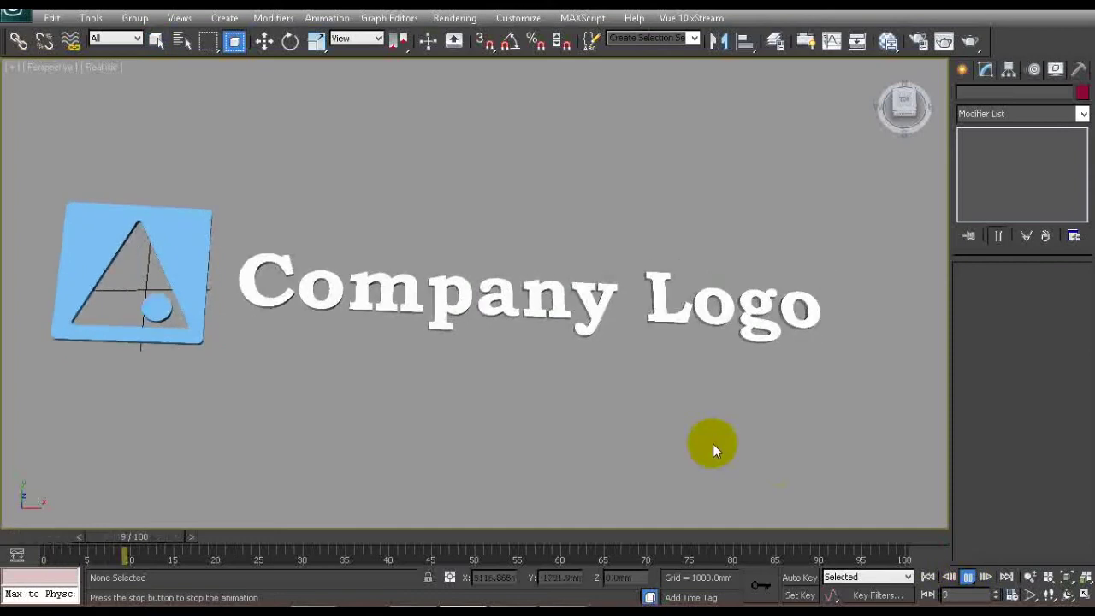
middle_click_drag(481, 327, 491, 357, "alt")
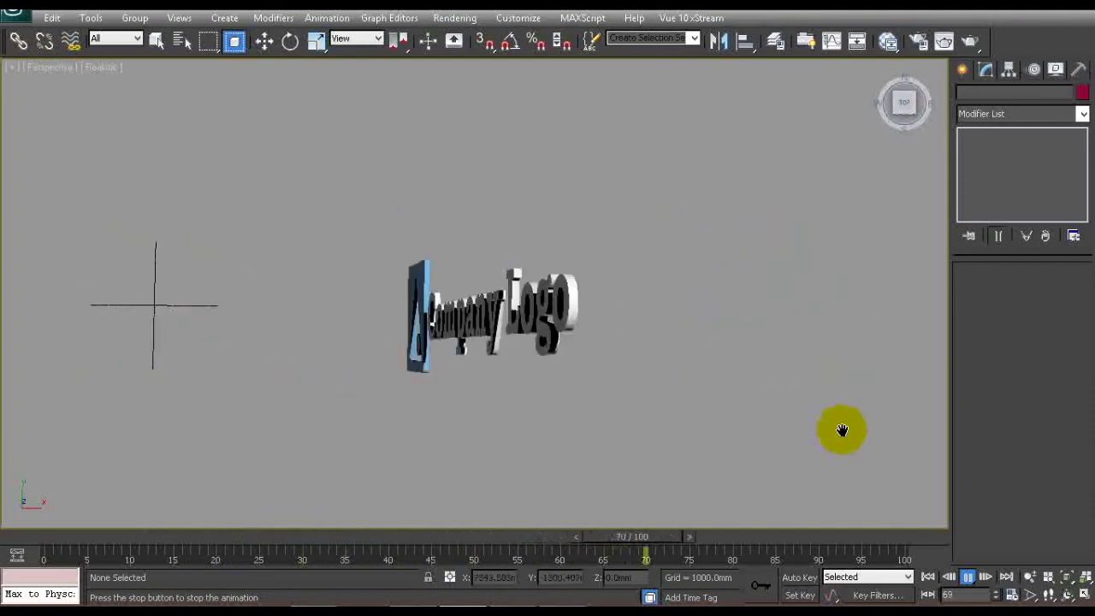
left_click(968, 576)
Step: Switch from the perspective view to a maximized Top view and select the Logo group
left_click(1085, 596)
left_click(391, 213)
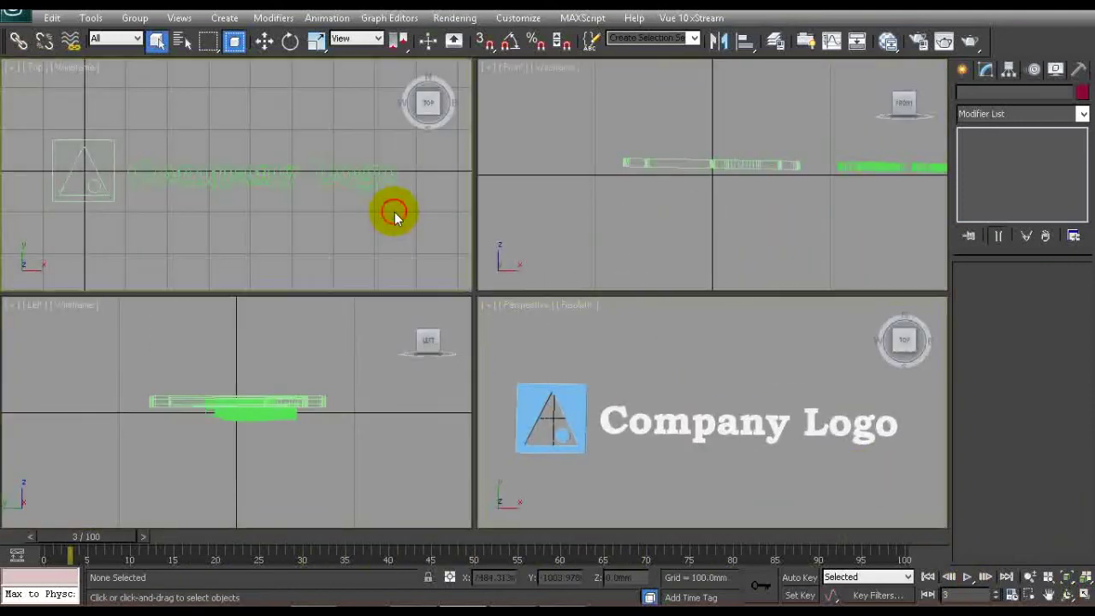
left_click(1085, 597)
left_click(511, 285)
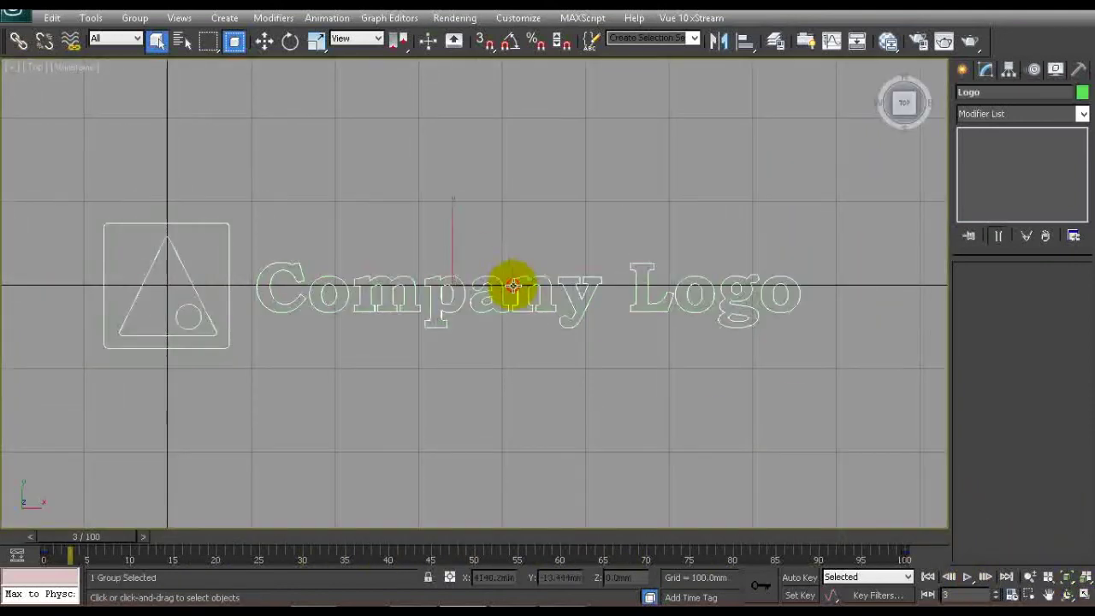
Step: In the render setup, set the render output to an AVI file named Logo_New on the Desktop and accept the compression settings
left_click(454, 18)
left_click(468, 54)
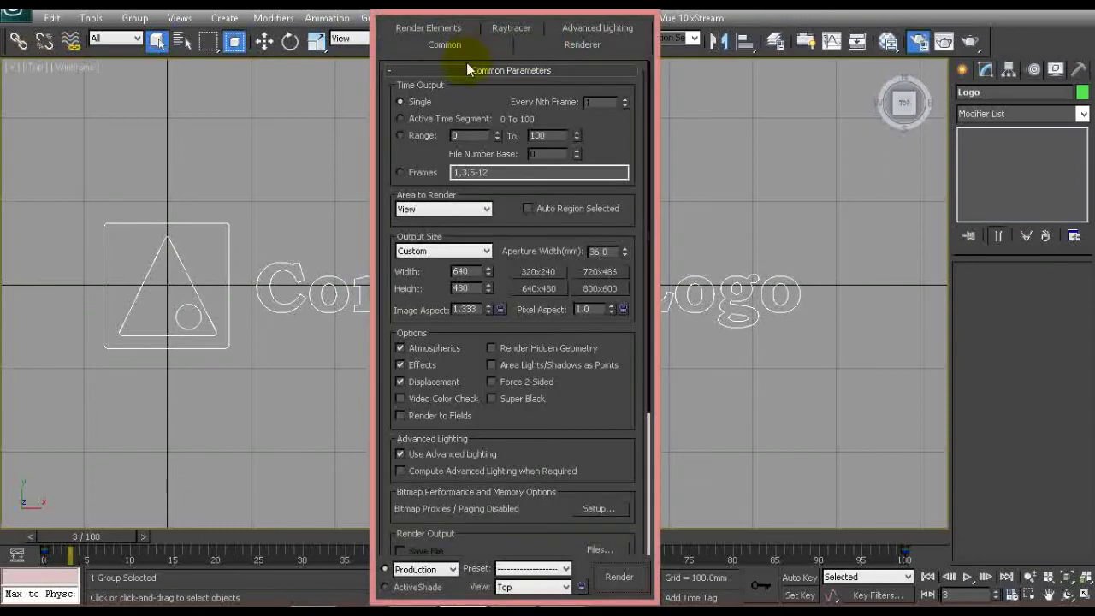
scroll(641, 445, "down", 5)
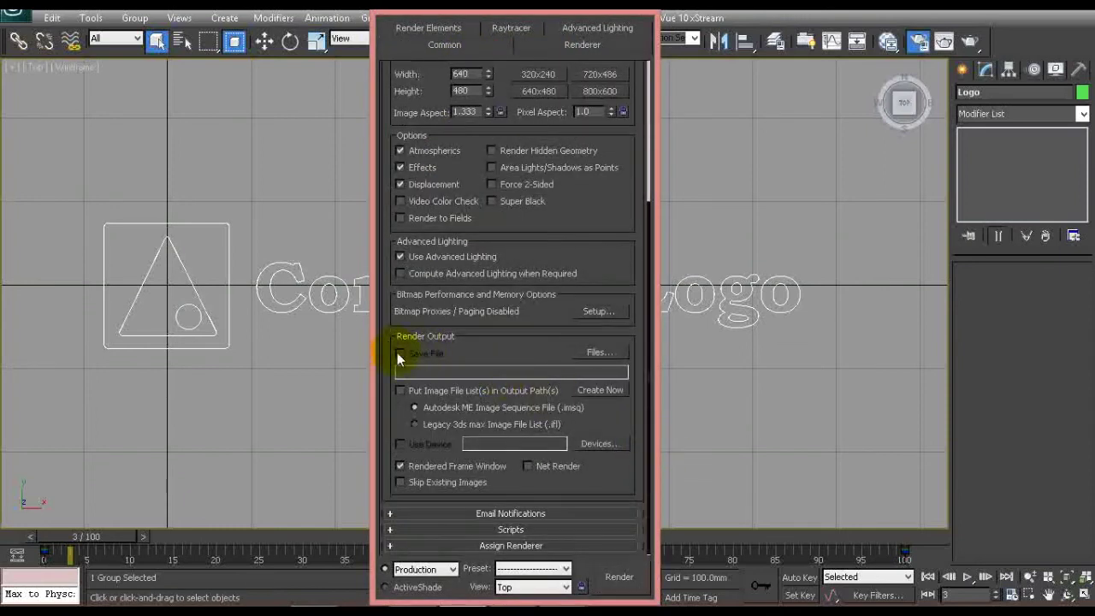
left_click(590, 352)
left_click(512, 79)
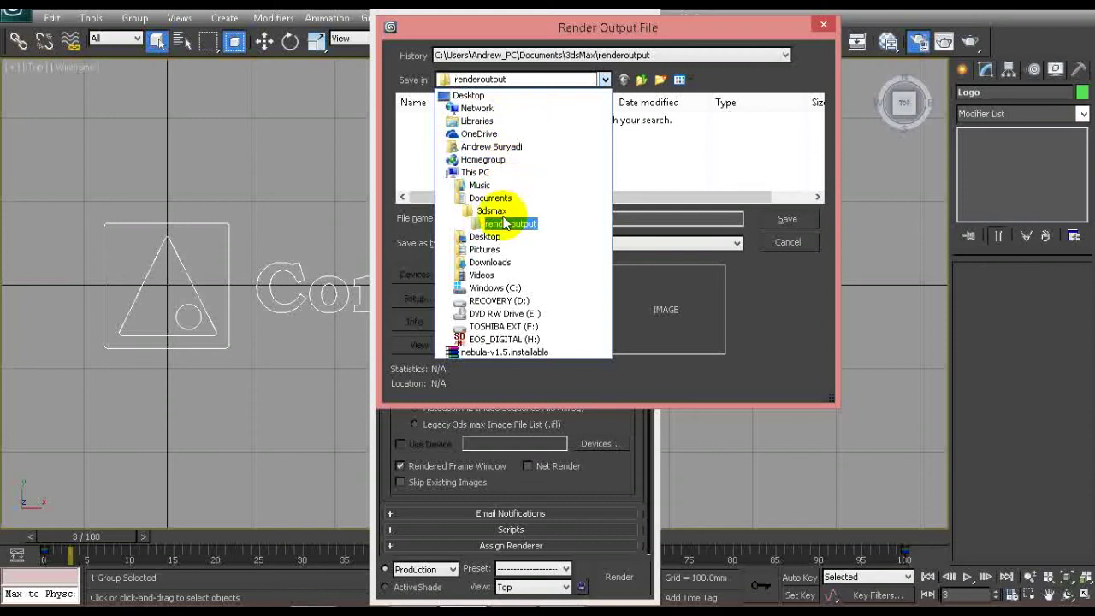
left_click(522, 237)
left_click(532, 246)
left_click(513, 264)
left_click(520, 220)
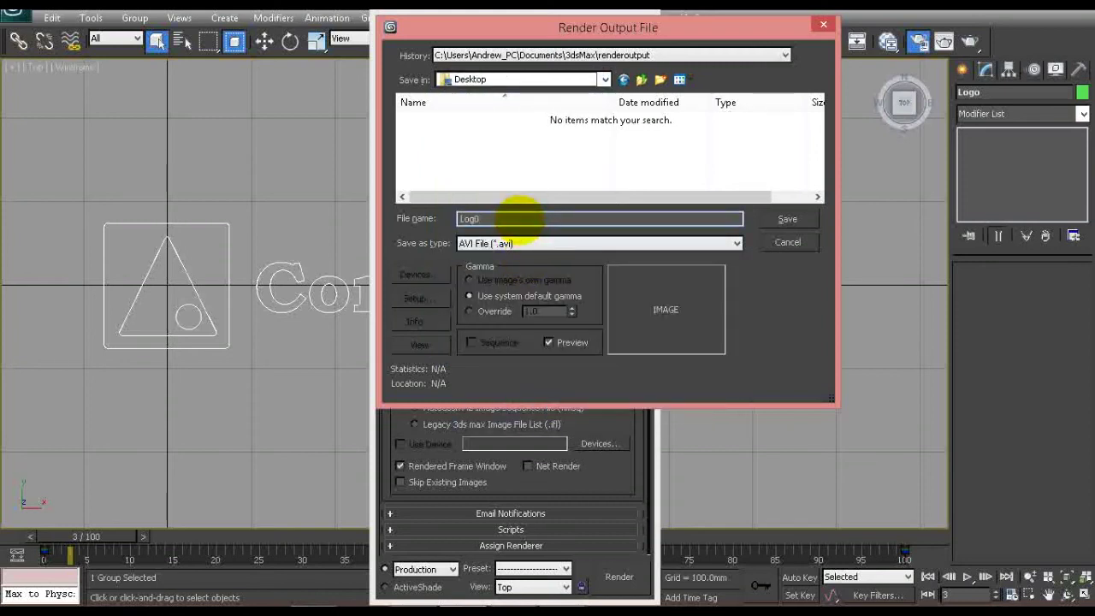
left_click(784, 225)
left_click(599, 296)
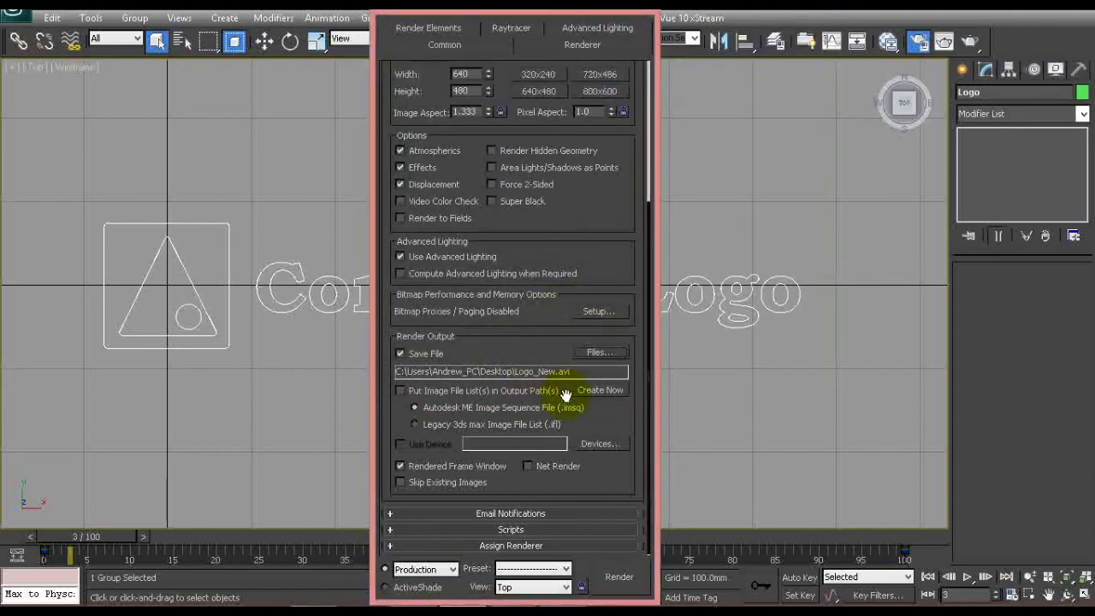
Step: Set the time output to Active Time Segment, 0 to 100, and render the animation from the Top view
scroll(650, 142, "up", 5)
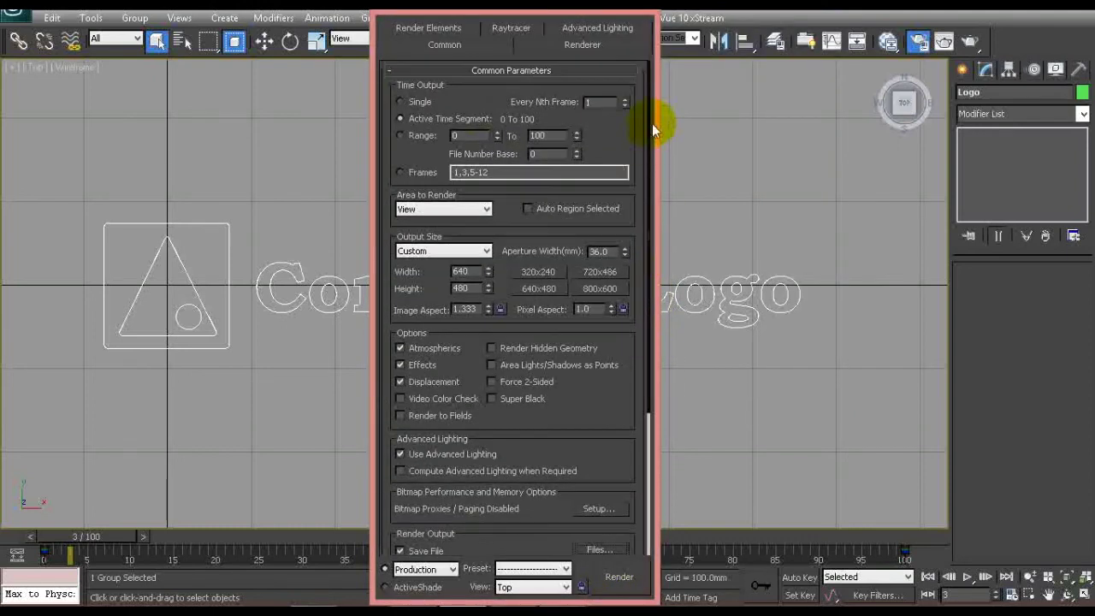
scroll(655, 367, "down", 5)
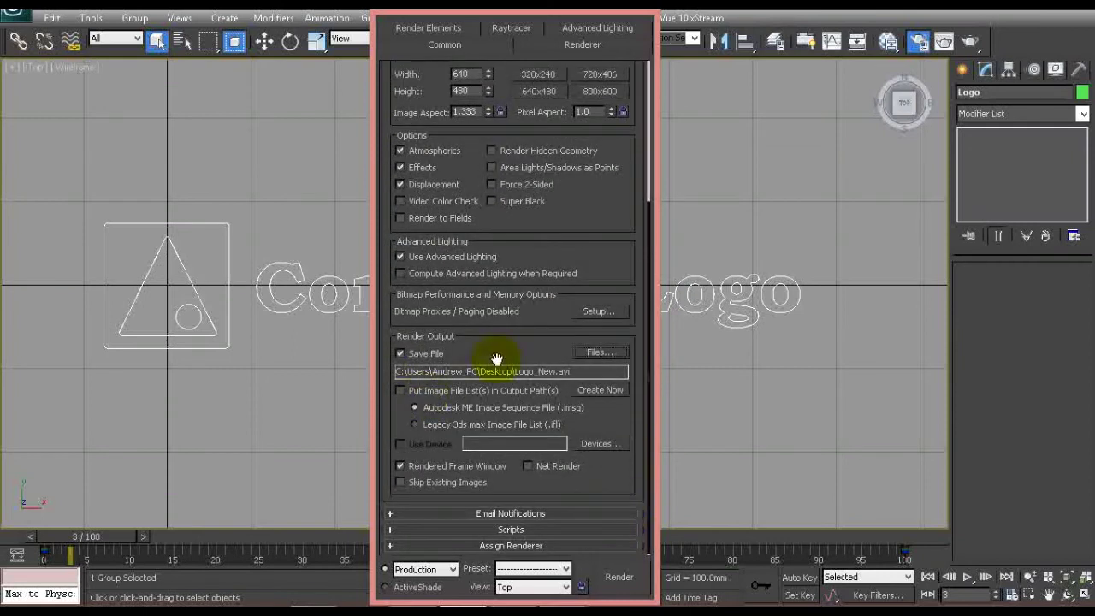
left_click(619, 579)
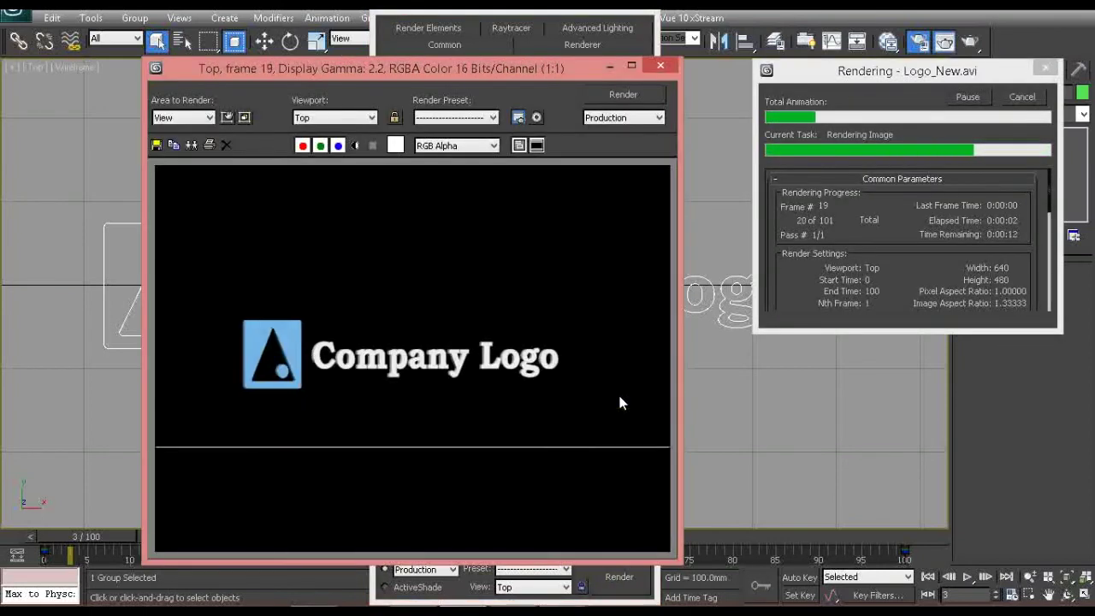